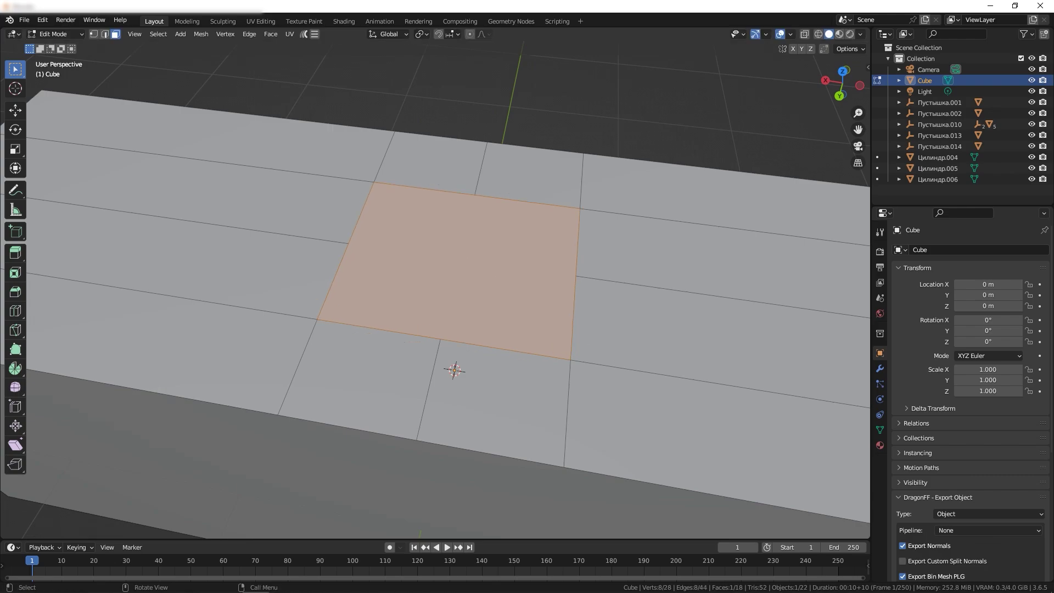
# - From top view, widen the selected slab face along the X axis
pyautogui.press('KP_7')
pyautogui.press('s')
pyautogui.press('x')
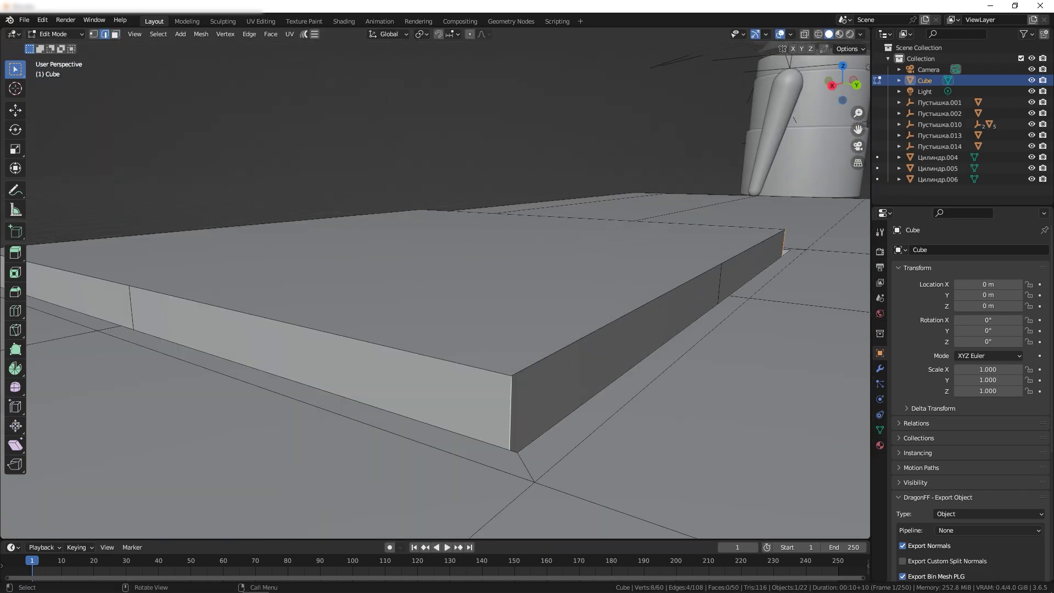
# - Round the raised block's edges with a multi-segment bevel and inspect it from a low side angle
pyautogui.hotkey('ctrl', 'b')
pyautogui.click(521, 390)
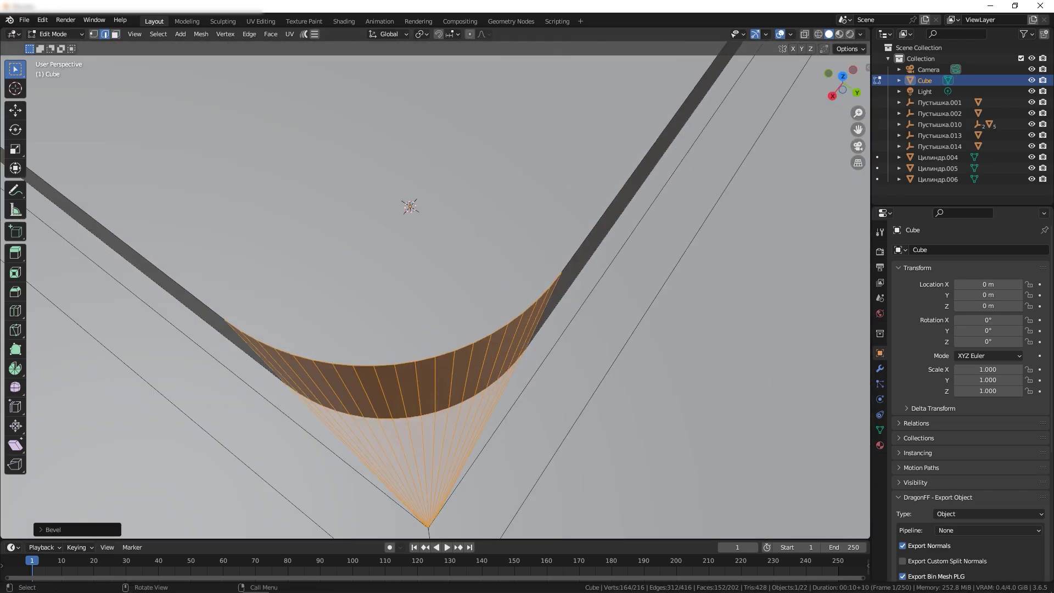
pyautogui.press('Tab')
pyautogui.moveTo(520, 390); pyautogui.dragTo(495, 330, button='middle')
pyautogui.moveTo(476, 384)
pyautogui.mouseDown(button='middle')
pyautogui.moveTo(461, 307)
pyautogui.moveTo(494, 341)
pyautogui.mouseUp(button='middle')
pyautogui.press('Tab')
pyautogui.moveTo(522, 400)
pyautogui.mouseDown(button='middle')
pyautogui.moveTo(501, 299)
pyautogui.moveTo(646, 303)
pyautogui.moveTo(604, 357)
pyautogui.mouseUp(button='middle')
pyautogui.press('Tab')
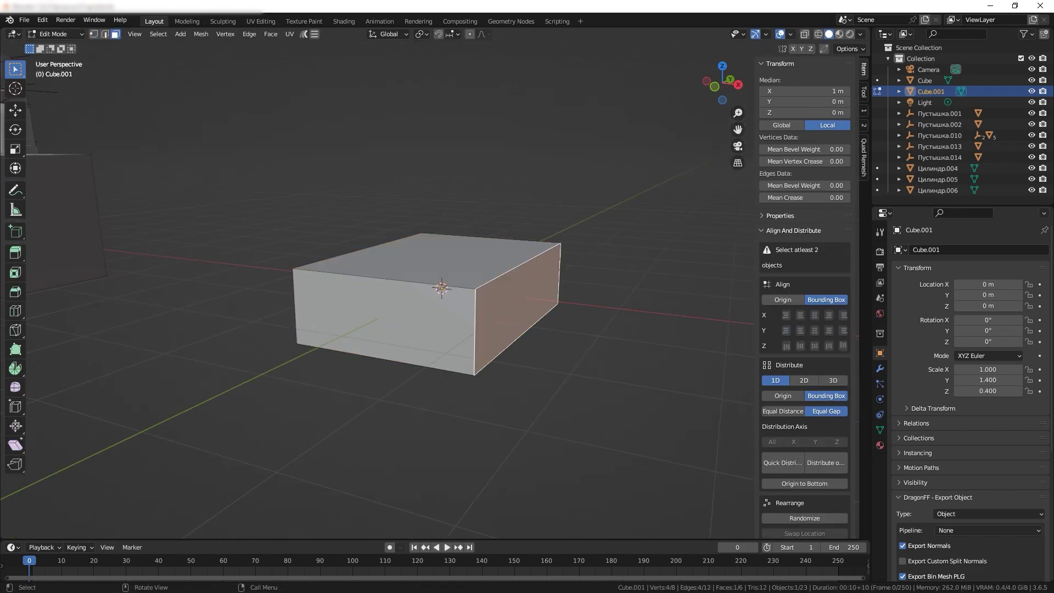
# - Duplicate the flattened box into Cube.002 and switch to editing its mesh
pyautogui.hotkey('shift', 'd')
pyautogui.press('Escape')
pyautogui.press('Tab')
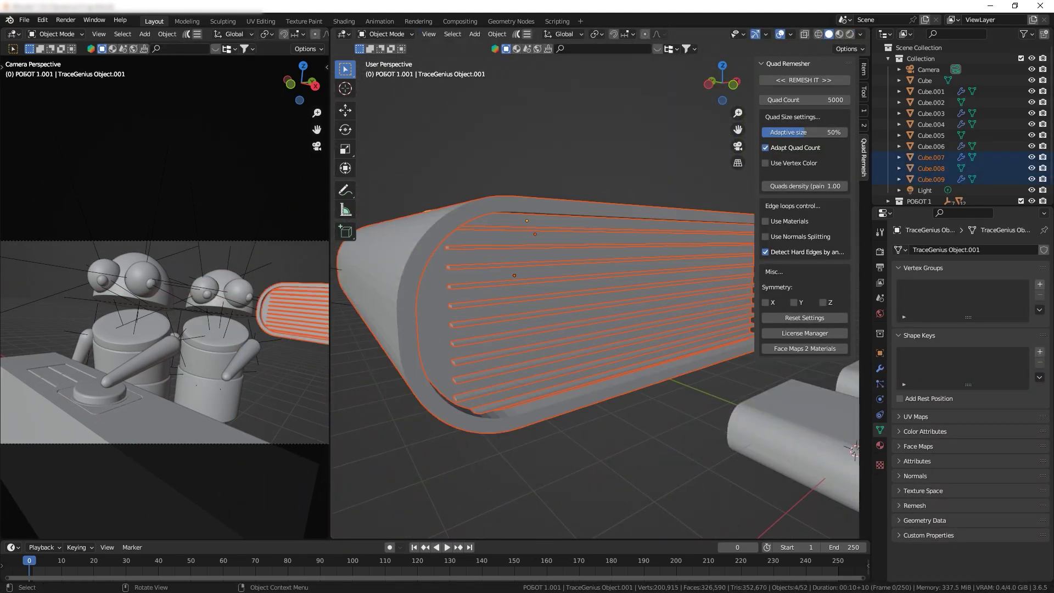
# - Tilt the radiation-sign book to a new angle, then select a robot with its parts
pyautogui.press('Tab')
pyautogui.moveTo(854, 451); pyautogui.dragTo(813, 439, button='middle')
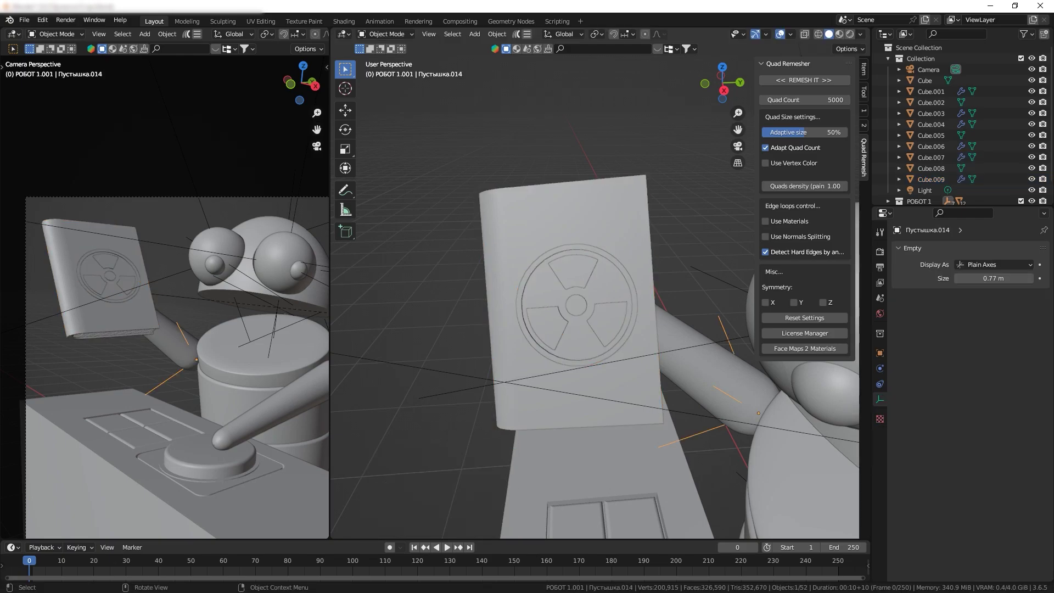
pyautogui.moveTo(593, 329)
pyautogui.mouseDown(button='middle')
pyautogui.moveTo(722, 418)
pyautogui.moveTo(640, 445)
pyautogui.mouseUp(button='middle')
pyautogui.press('r')
pyautogui.click(722, 417)
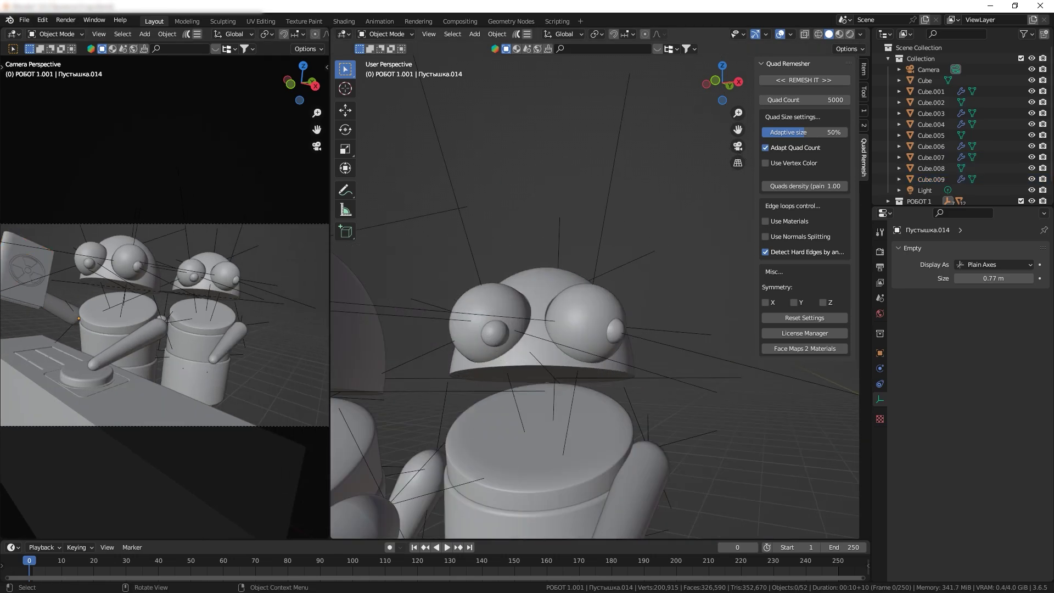
pyautogui.press(']')
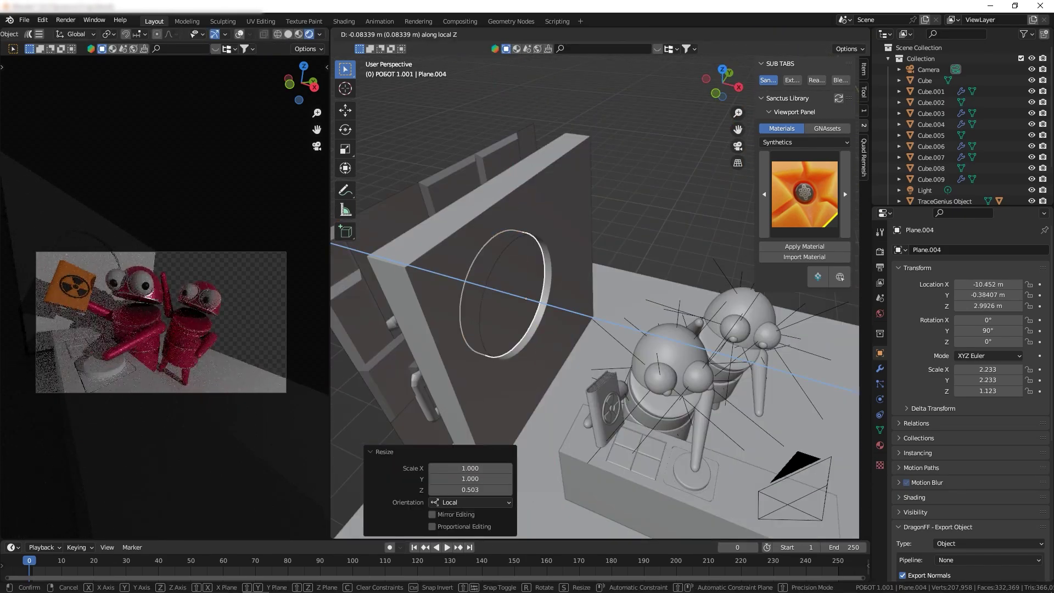
# - Orbit the view toward the back wall
pyautogui.moveTo(596, 308); pyautogui.dragTo(604, 330, button='middle')
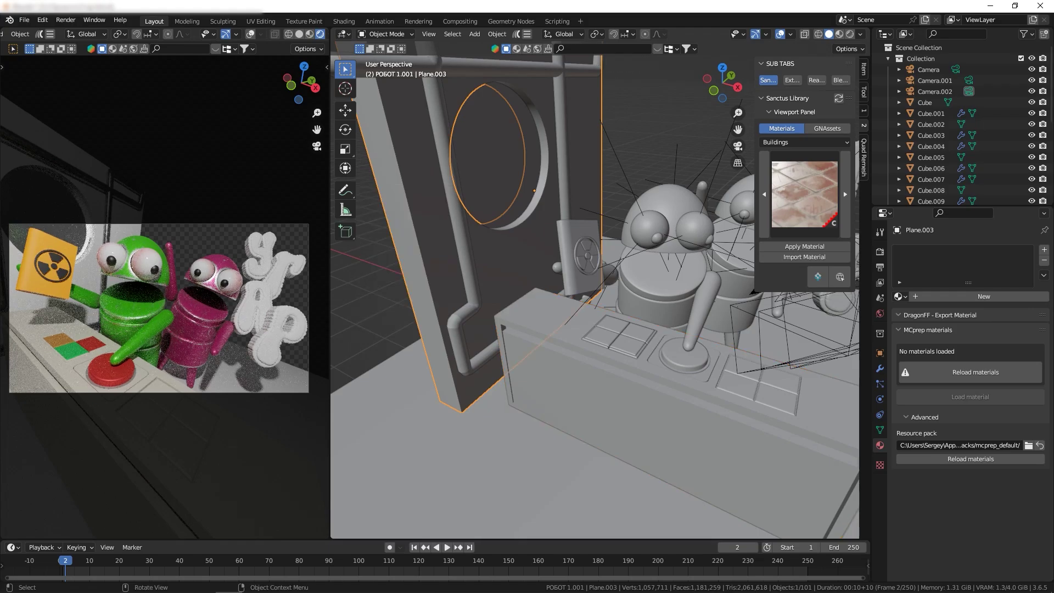
# - Undo the wall's extra material slots and nudge the YRAP letters along Z, X and Y
pyautogui.hotkey('ctrl', 'z')
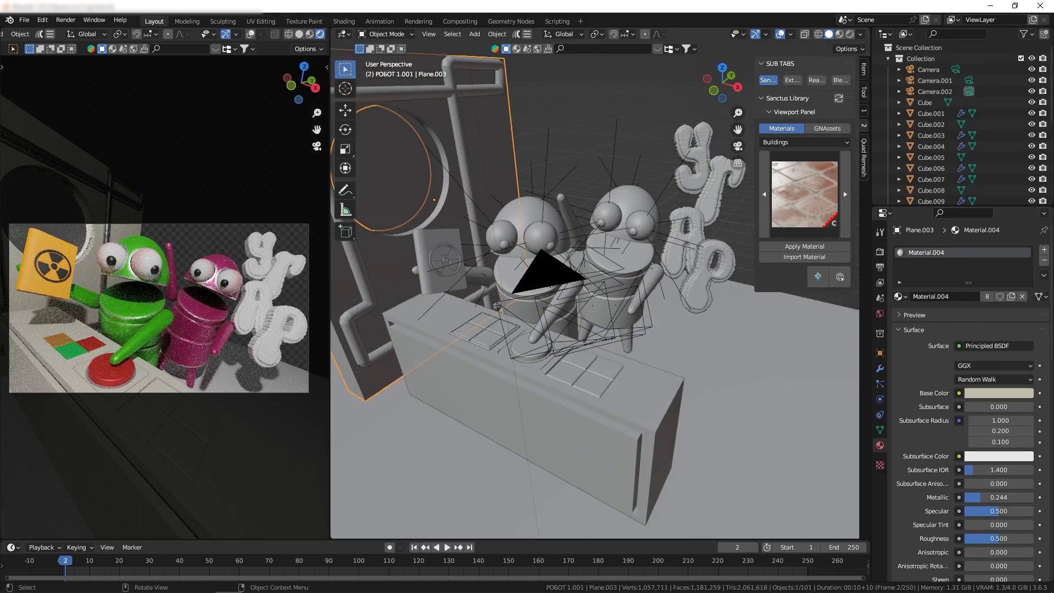
pyautogui.click(549, 308)
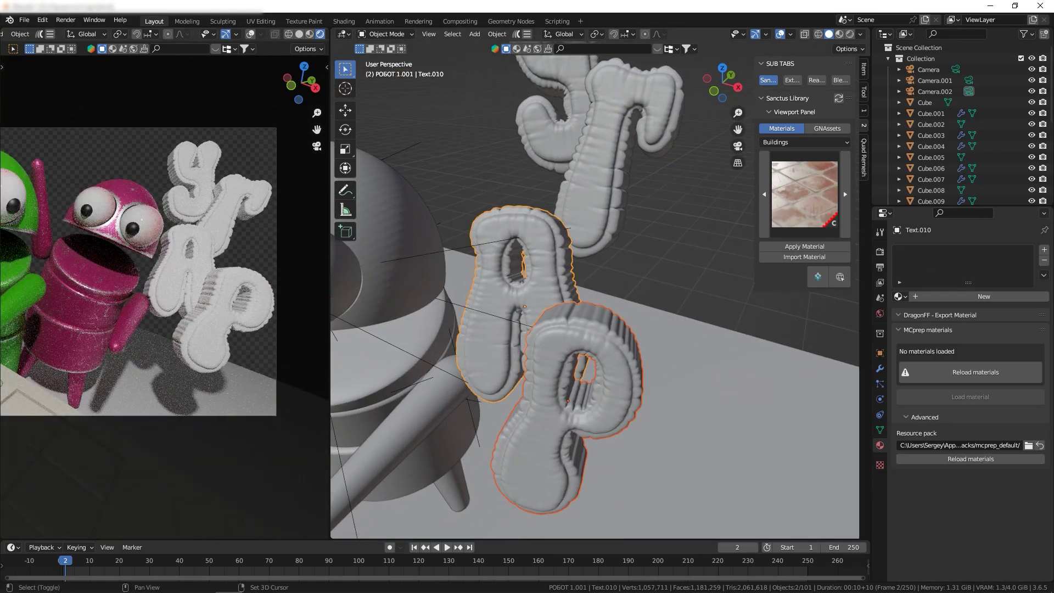
pyautogui.press('g')
pyautogui.press('z')
pyautogui.press('Return')
pyautogui.press('g')
pyautogui.press('x')
pyautogui.press('Escape')
pyautogui.press('g')
pyautogui.press('y')
pyautogui.press('Return')
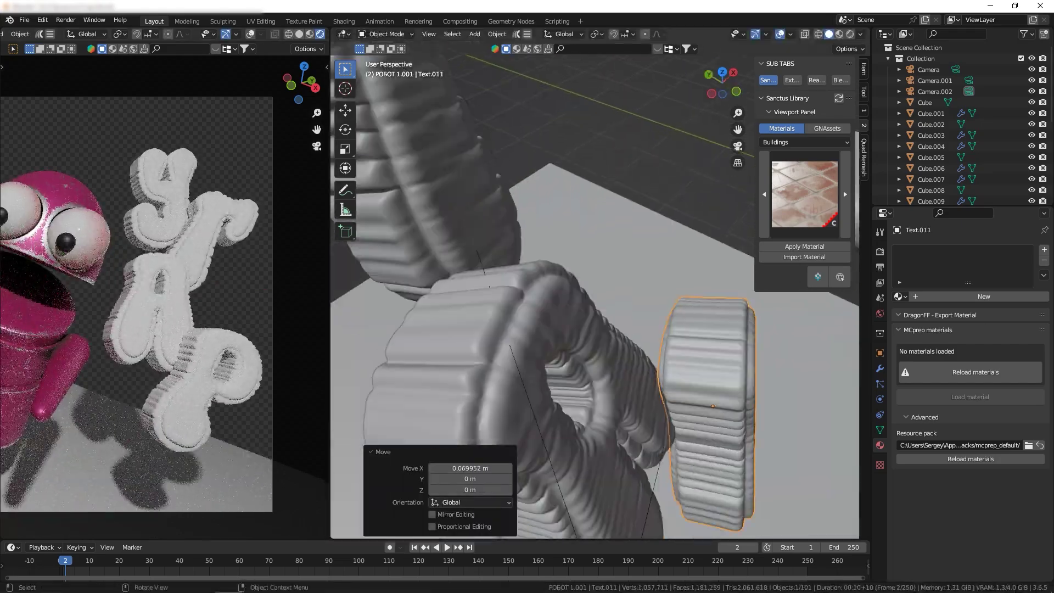
# - Link the pink robot's Smart Metal paint material to the YRAP letters
pyautogui.moveTo(656, 352); pyautogui.dragTo(549, 274, button='middle')
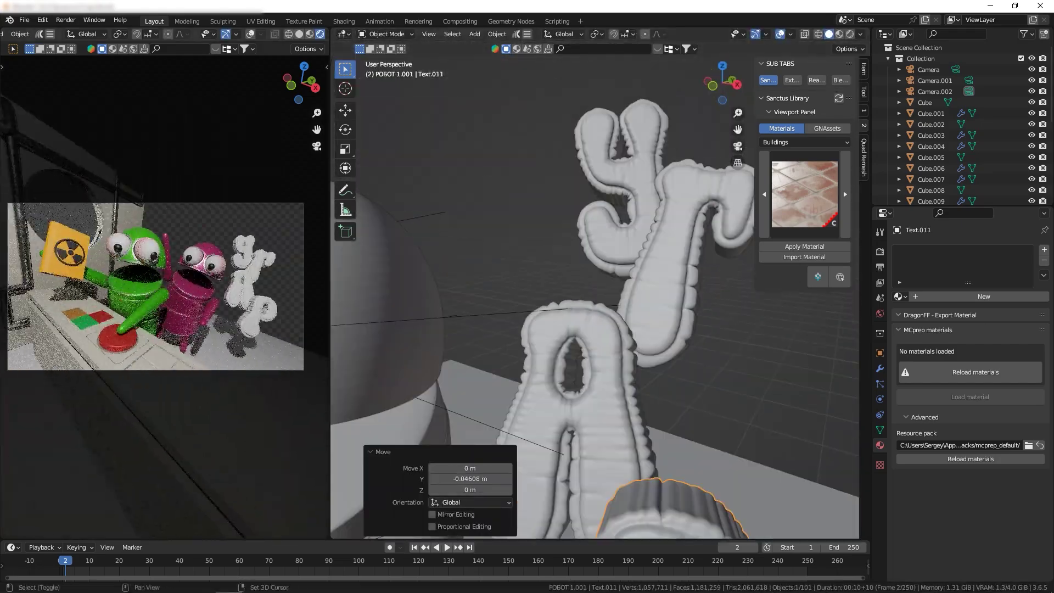
pyautogui.keyDown('shift'); pyautogui.click(632, 329); pyautogui.keyUp('shift')
pyautogui.keyDown('shift'); pyautogui.click(384, 264); pyautogui.keyUp('shift')
pyautogui.hotkey('ctrl', 'l')
pyautogui.click(471, 284)
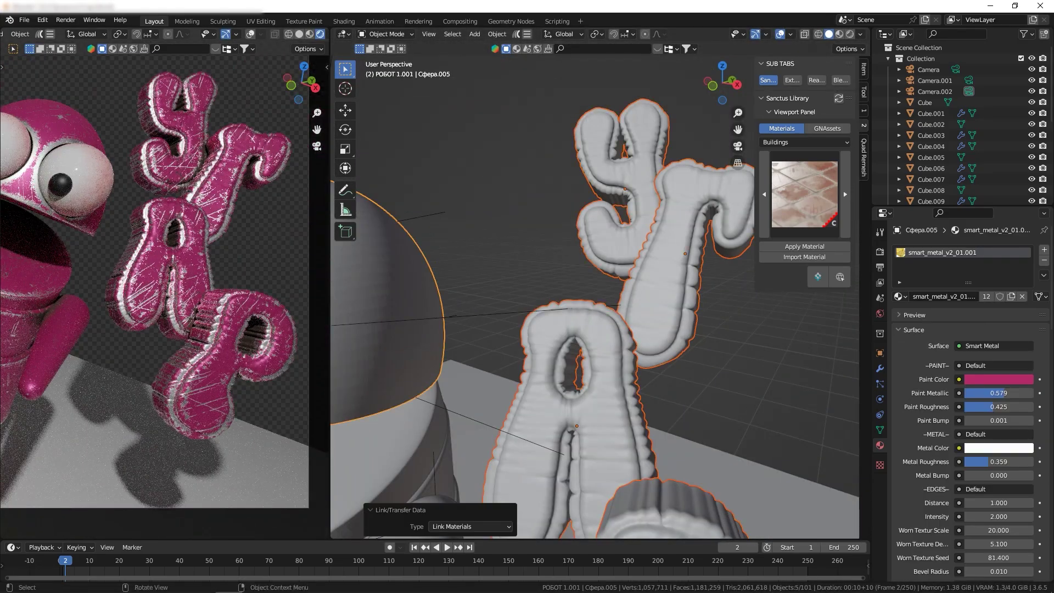
pyautogui.hotkey('ctrl', 'l')
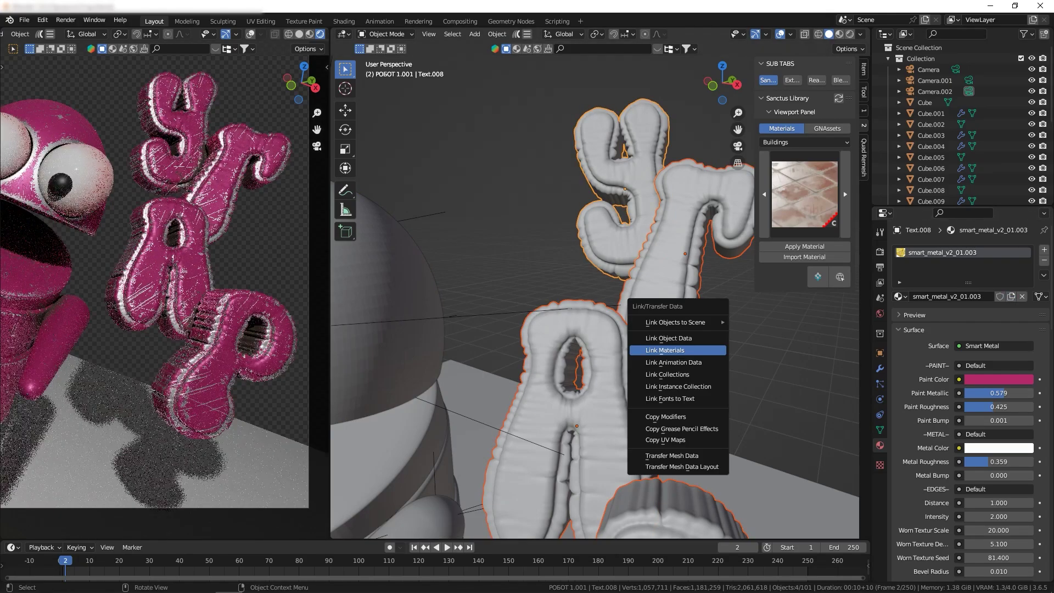
pyautogui.click(683, 357)
# - Change the shared material's Paint Color to light green
pyautogui.click(999, 379)
pyautogui.scroll(-5, 153, 275)
pyautogui.scroll(-5, 549, 302)
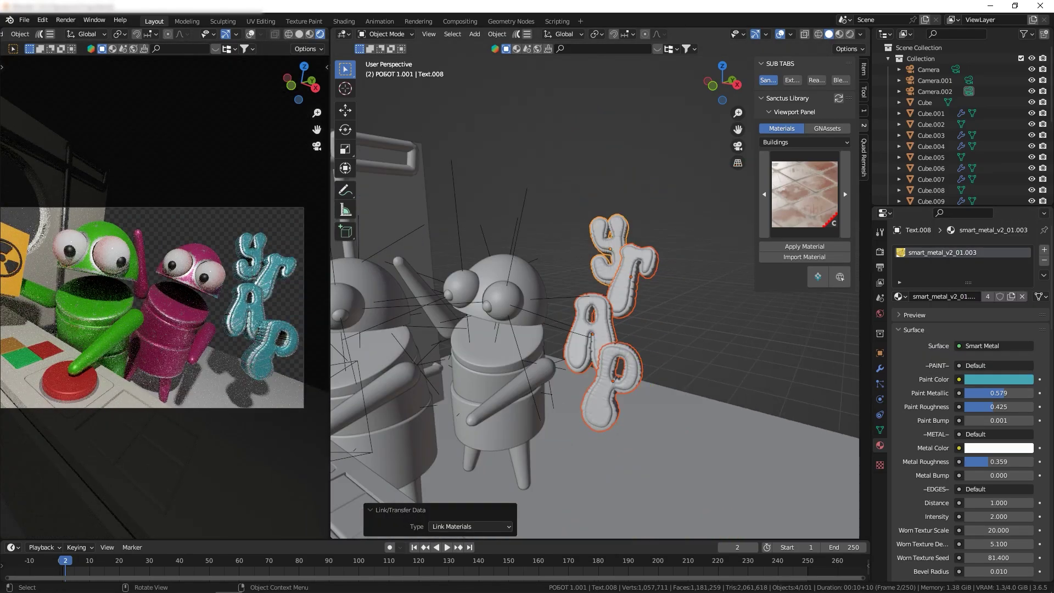
pyautogui.click(379, 296)
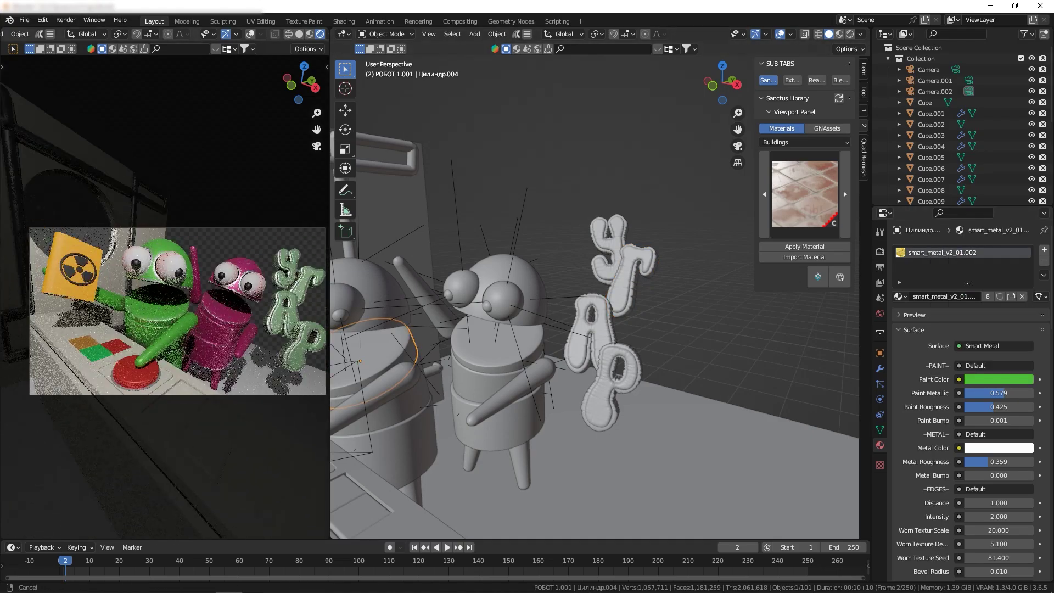
pyautogui.scroll(-5, 379, 318)
pyautogui.click(379, 319)
pyautogui.scroll(3, 379, 319)
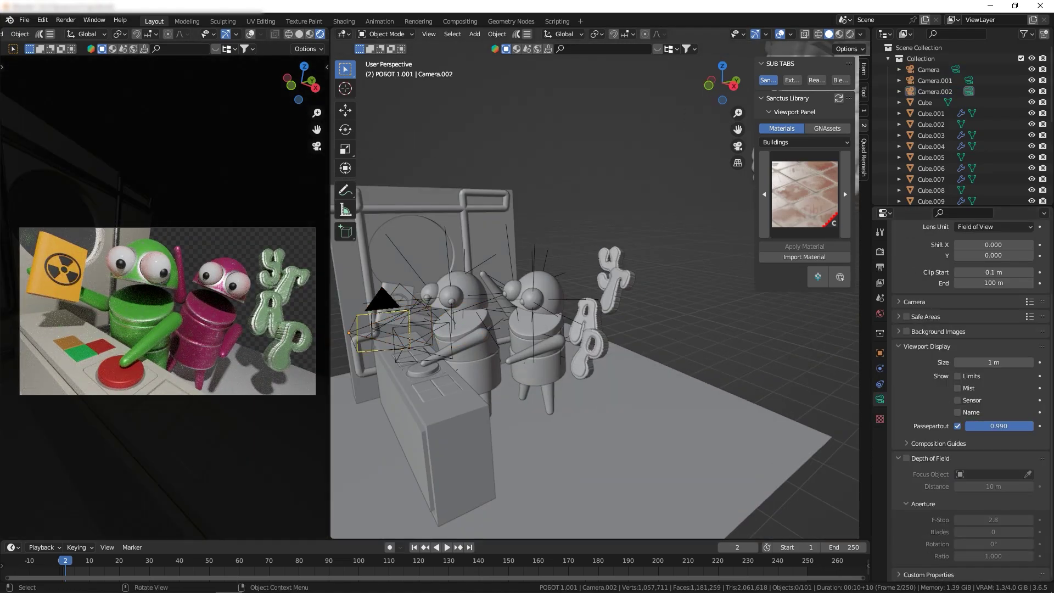
pyautogui.scroll(5, 604, 285)
# - Enlarge the YRAP letters slightly, bringing Text.011 to a 1.066 scale
pyautogui.click(604, 286)
pyautogui.scroll(3, 153, 274)
pyautogui.press('s')
pyautogui.click(154, 274)
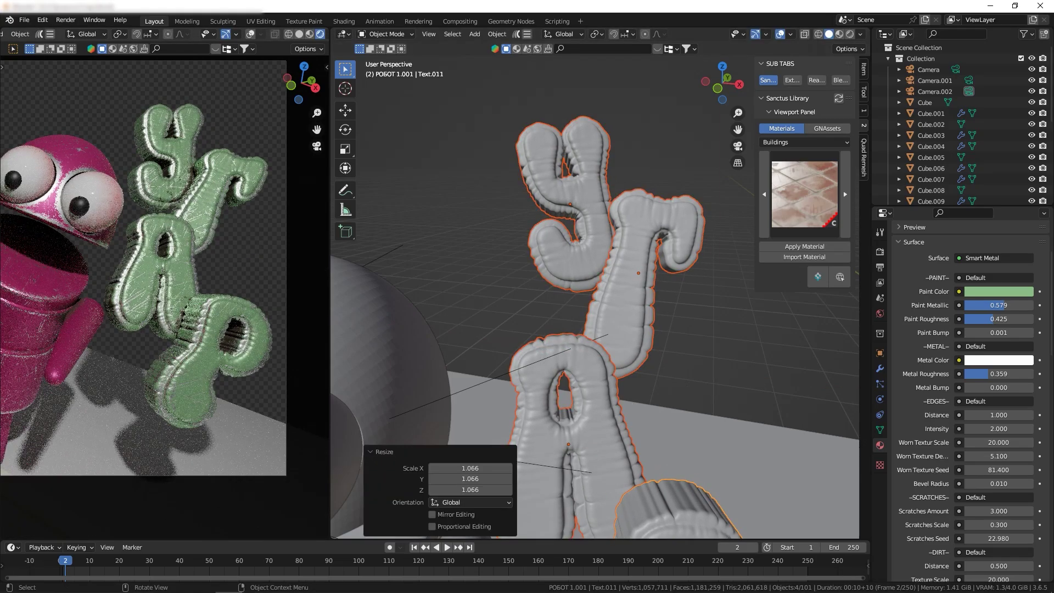
pyautogui.hotkey('shift', 'a')
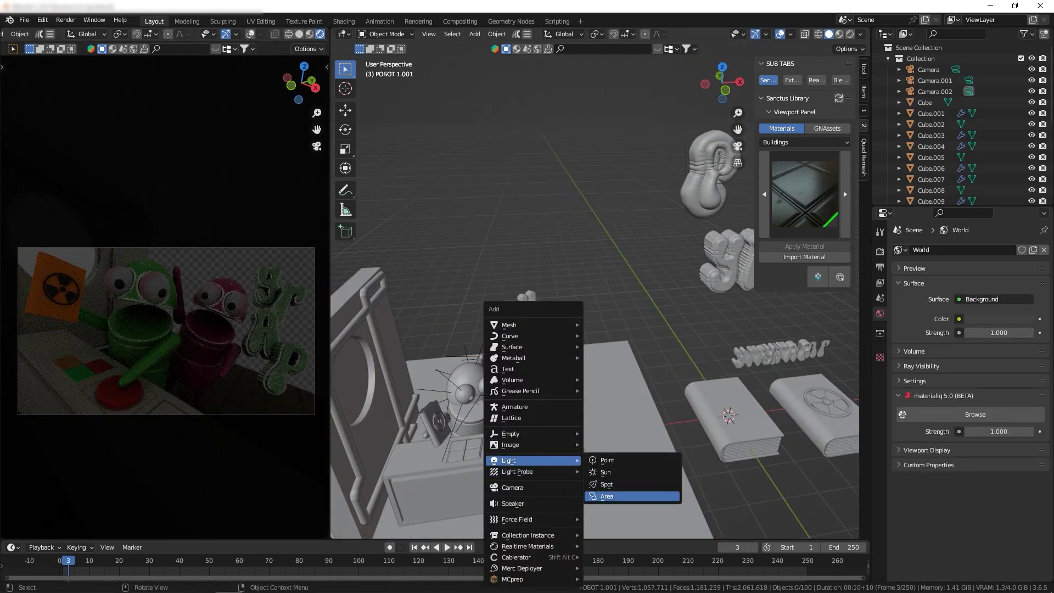
# - Add an area light, shift it along X and make it larger
pyautogui.click(607, 496)
pyautogui.press('g')
pyautogui.press('x')
pyautogui.press('Return')
pyautogui.press('s')
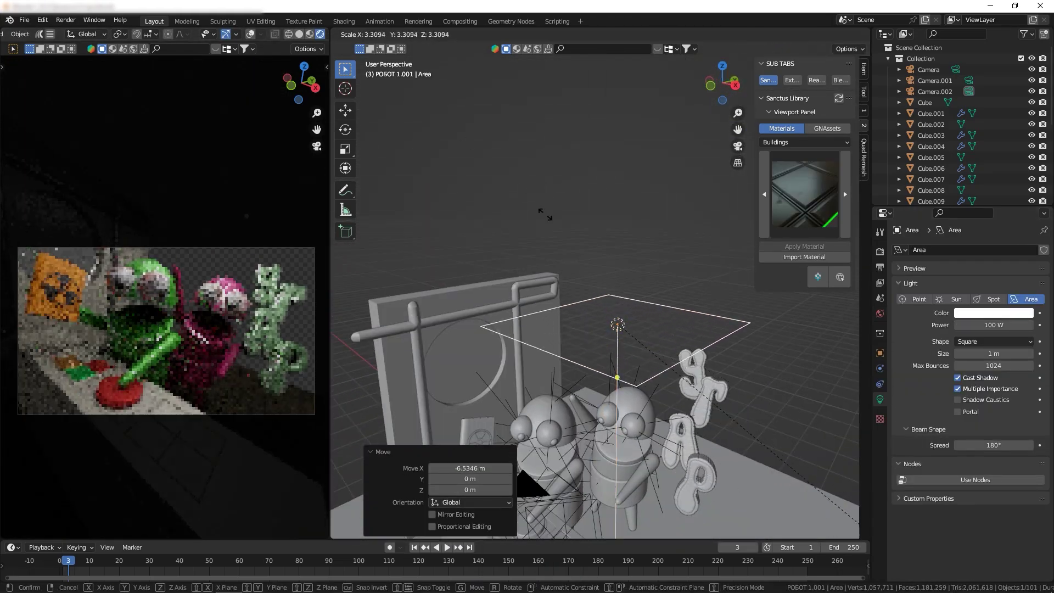
pyautogui.click(544, 215)
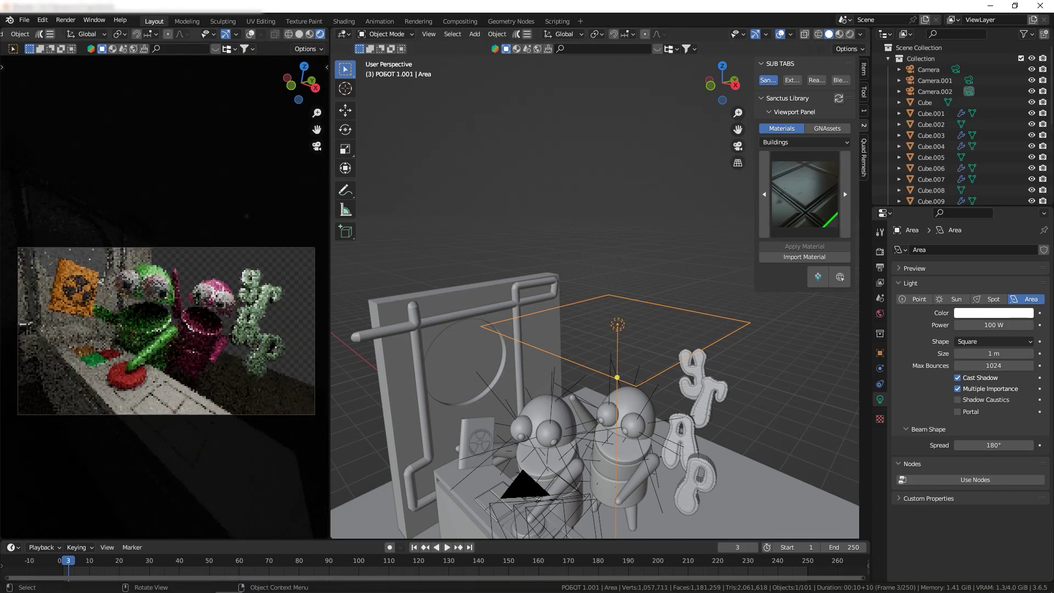
pyautogui.scroll(2, 164, 297)
pyautogui.scroll(2, 165, 296)
pyautogui.scroll(2, 164, 296)
pyautogui.scroll(-2, 593, 385)
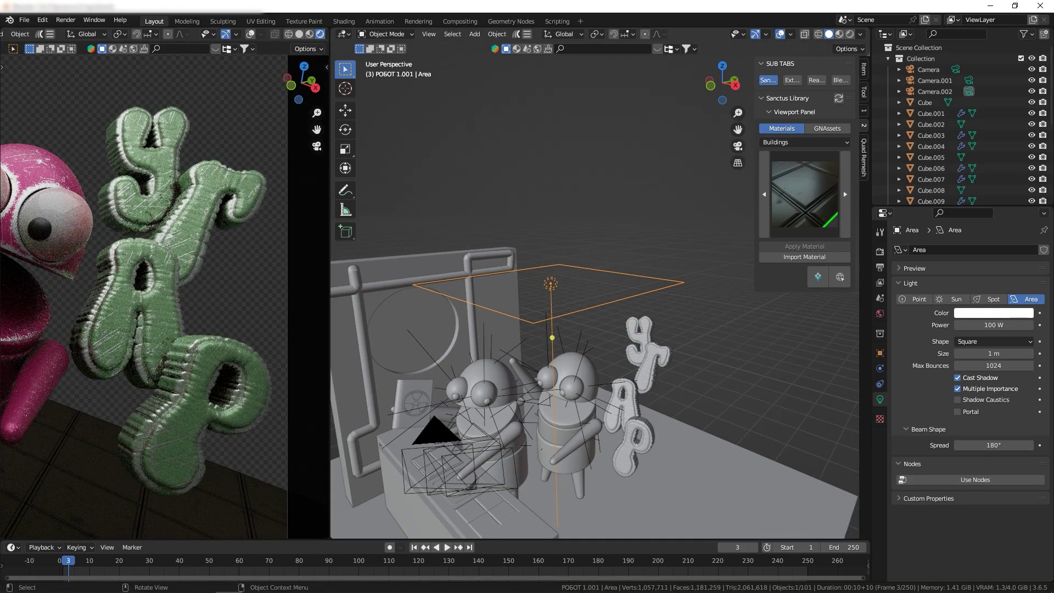
# - Duplicate the area light, reposition the copy and rotate it around Z
pyautogui.hotkey('shift', 'd')
pyautogui.press('Return')
pyautogui.moveTo(594, 385); pyautogui.dragTo(659, 357, button='middle')
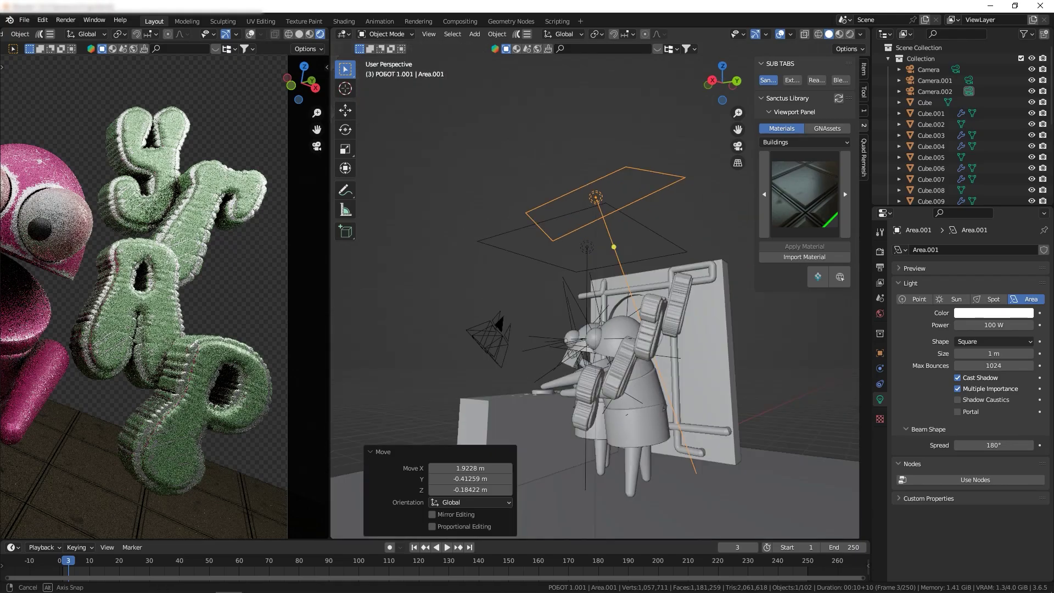
pyautogui.moveTo(593, 357); pyautogui.dragTo(659, 330, button='middle')
pyautogui.press('g')
pyautogui.click(697, 231)
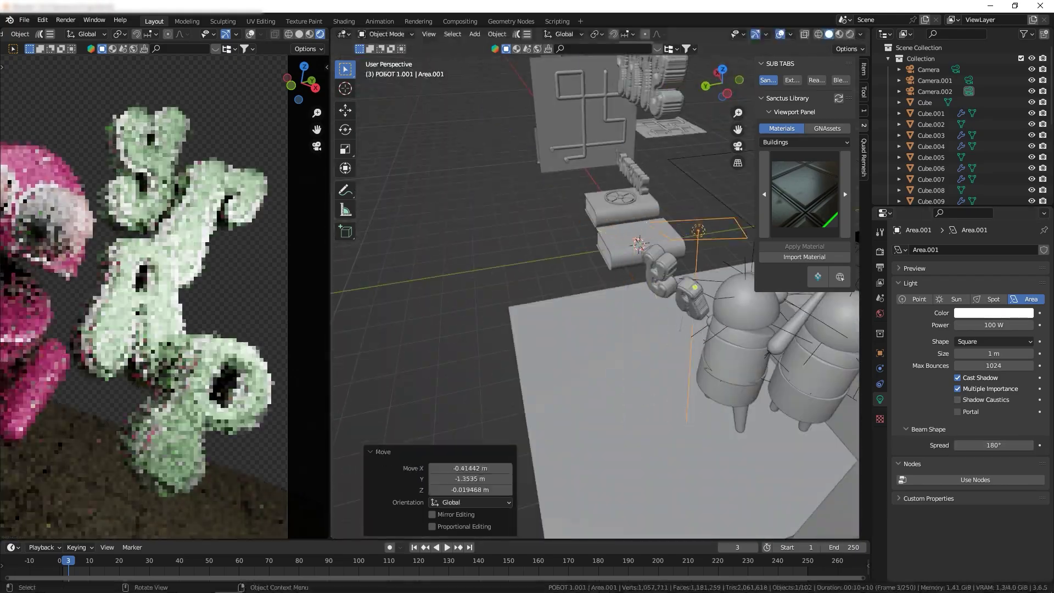
pyautogui.moveTo(593, 357); pyautogui.dragTo(632, 275, button='middle')
pyautogui.press('r')
pyautogui.press('z')
pyautogui.press('Return')
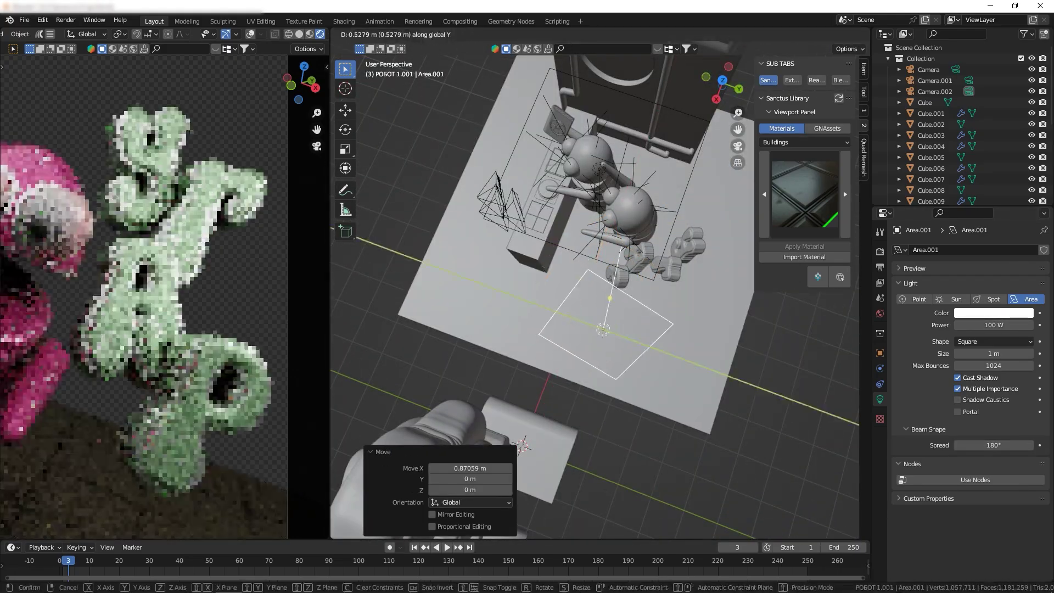
pyautogui.press('Escape')
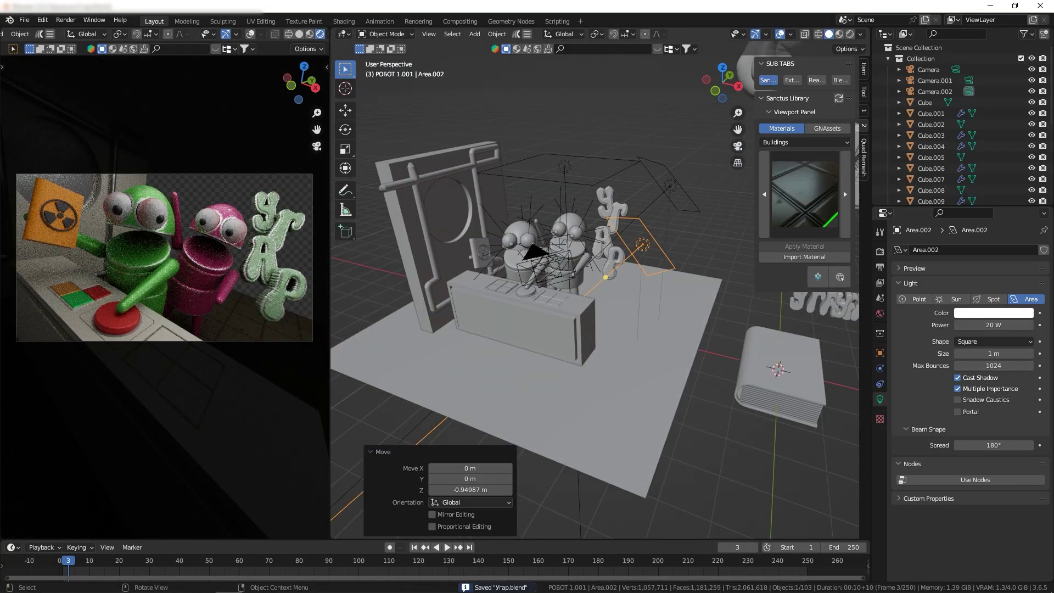
pyautogui.scroll(-3, 595, 296)
# - Delete the extra vertices across the back panel's round hole using X-ray side view
pyautogui.moveTo(595, 297); pyautogui.dragTo(595, 242, button='middle')
pyautogui.click(541, 188)
pyautogui.press('Tab')
pyautogui.scroll(5, 595, 297)
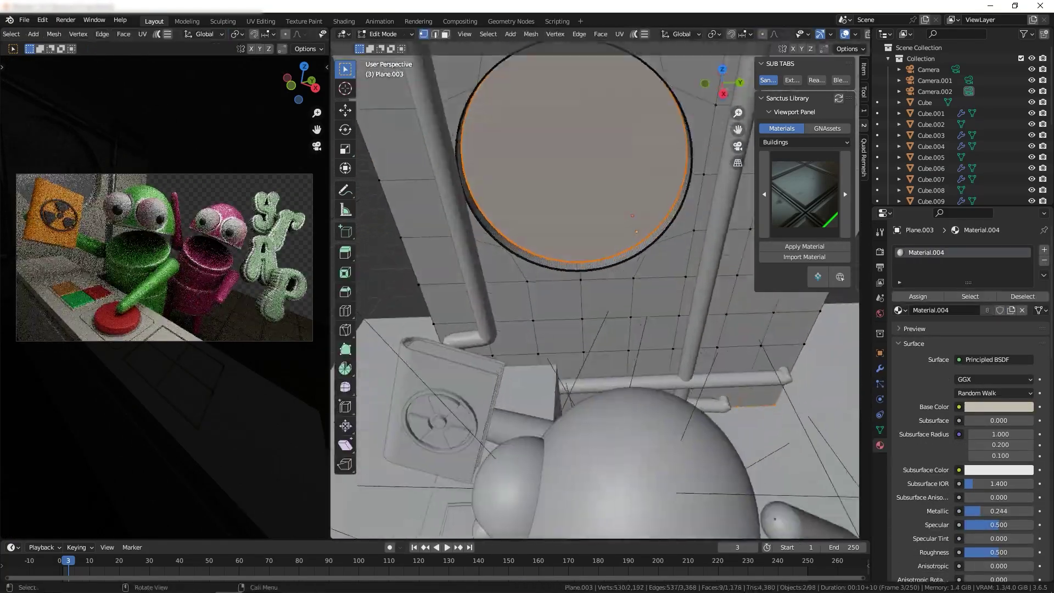
pyautogui.press('ctrl+KP_3')
pyautogui.hotkey('alt', 'z')
pyautogui.moveTo(469, 365); pyautogui.dragTo(659, 393)
pyautogui.press('x')
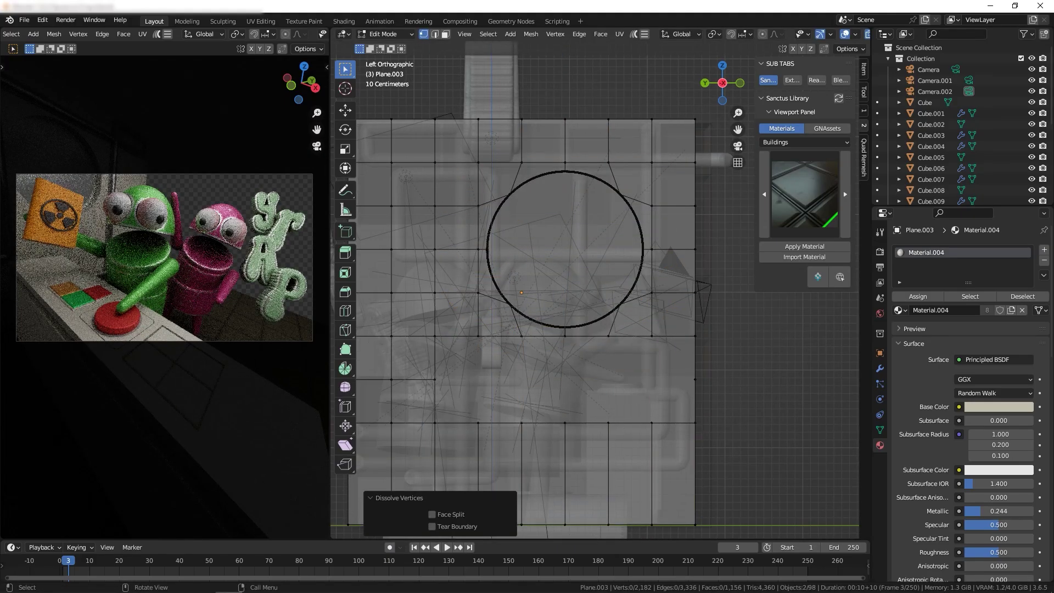
pyautogui.moveTo(594, 296); pyautogui.dragTo(659, 264, button='middle')
pyautogui.press('Tab')
pyautogui.hotkey('alt', 'z')
# - Add a Solidify modifier to the radiation emblem with -0.04 m thickness
pyautogui.scroll(3, 595, 296)
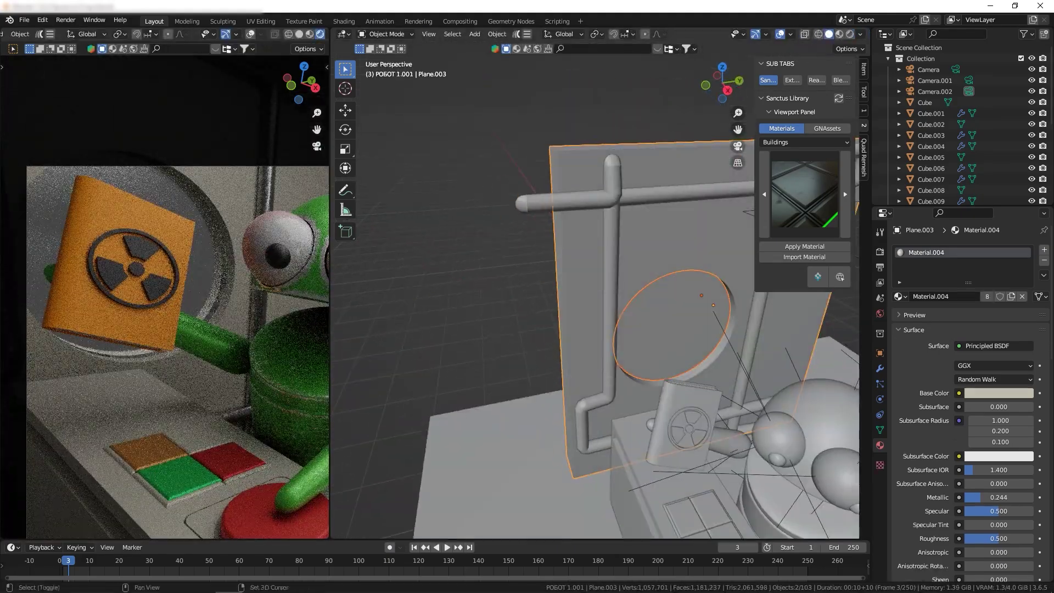
pyautogui.scroll(4, 595, 296)
pyautogui.moveTo(595, 296); pyautogui.dragTo(632, 247, button='middle')
pyautogui.click(542, 376)
pyautogui.press('KP_Decimal')
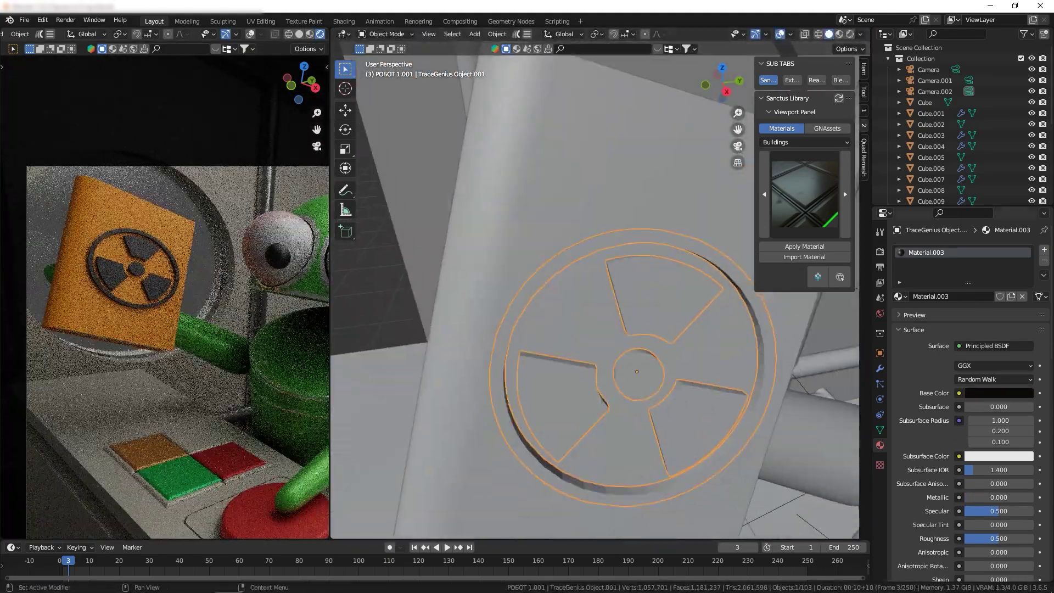
pyautogui.click(880, 369)
pyautogui.click(933, 249)
pyautogui.click(828, 438)
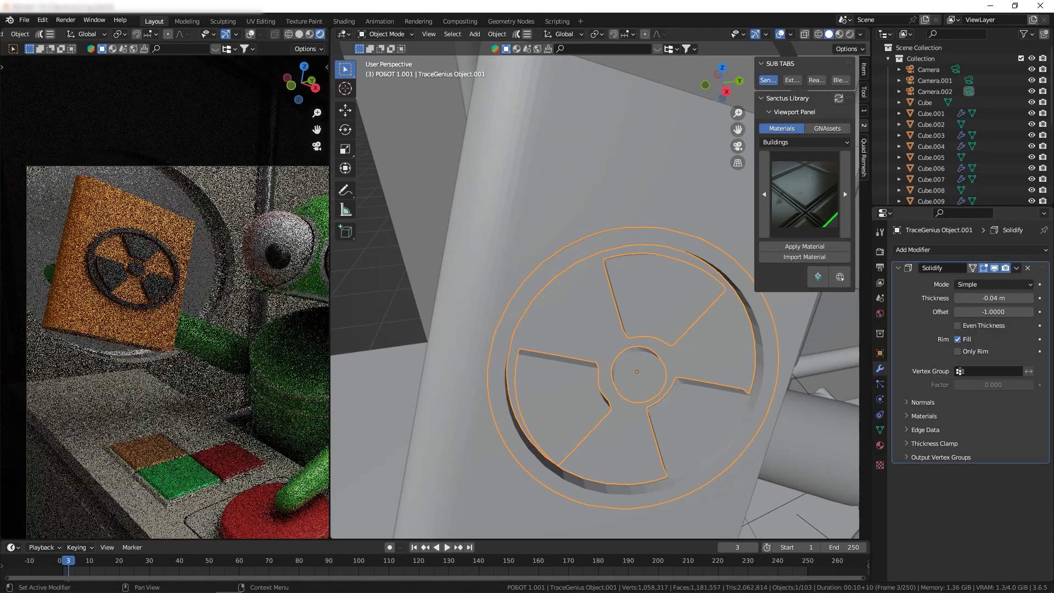
# - Select the orange box behind the emblem and show its material settings
pyautogui.moveTo(605, 330); pyautogui.dragTo(621, 307, button='middle')
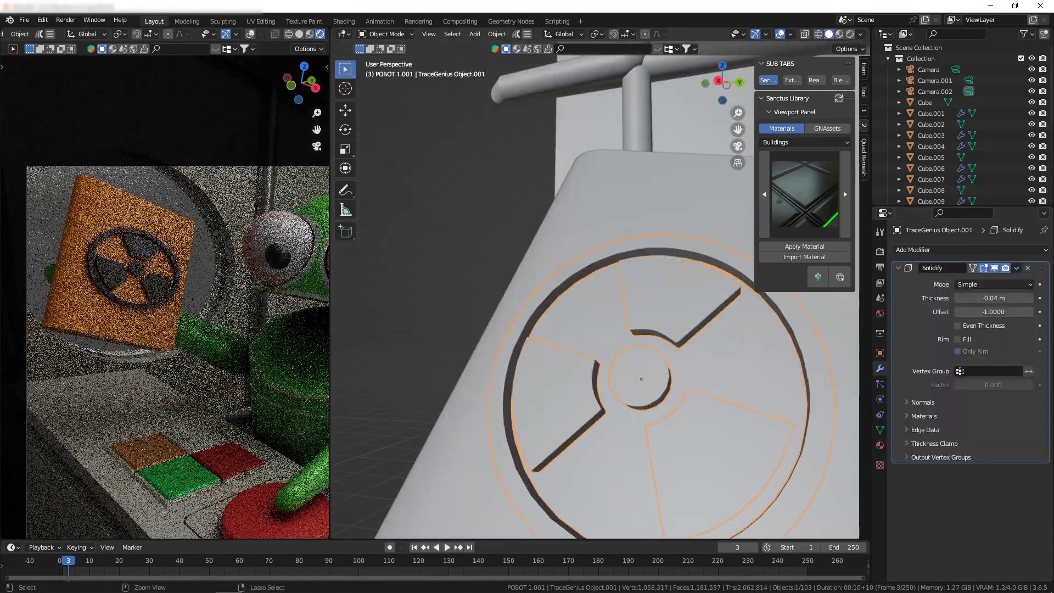
pyautogui.scroll(-3, 595, 329)
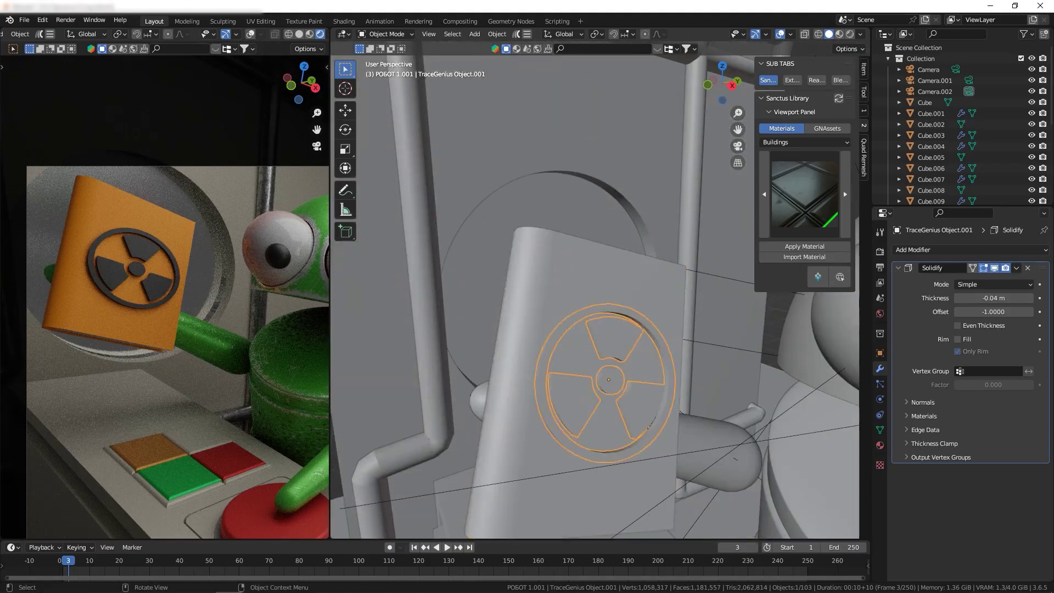
pyautogui.click(631, 467)
pyautogui.click(880, 446)
# - Make the orange box's material more metallic with lower roughness
pyautogui.moveTo(983, 418); pyautogui.dragTo(1003, 418)
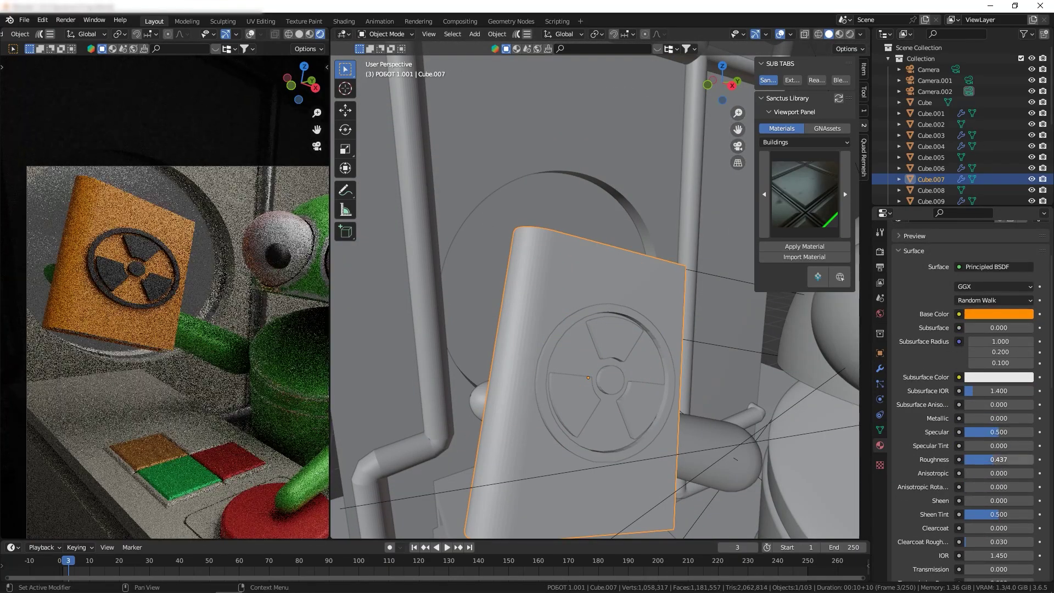
pyautogui.moveTo(1005, 459); pyautogui.dragTo(989, 460)
pyautogui.click(549, 384)
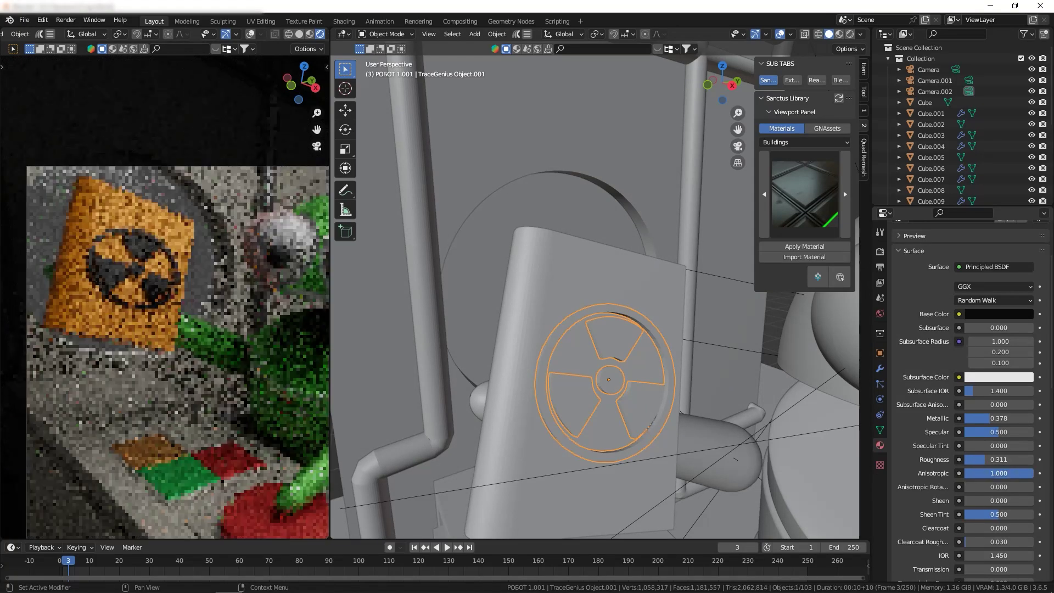
pyautogui.press('BackSpace')
pyautogui.scroll(-8, 596, 297)
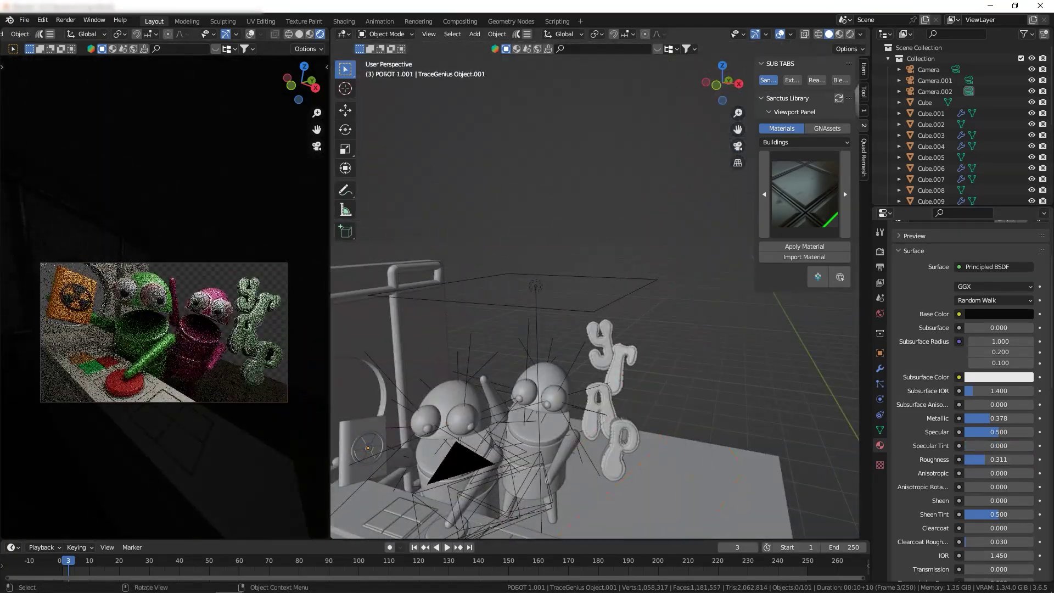
pyautogui.click(685, 425)
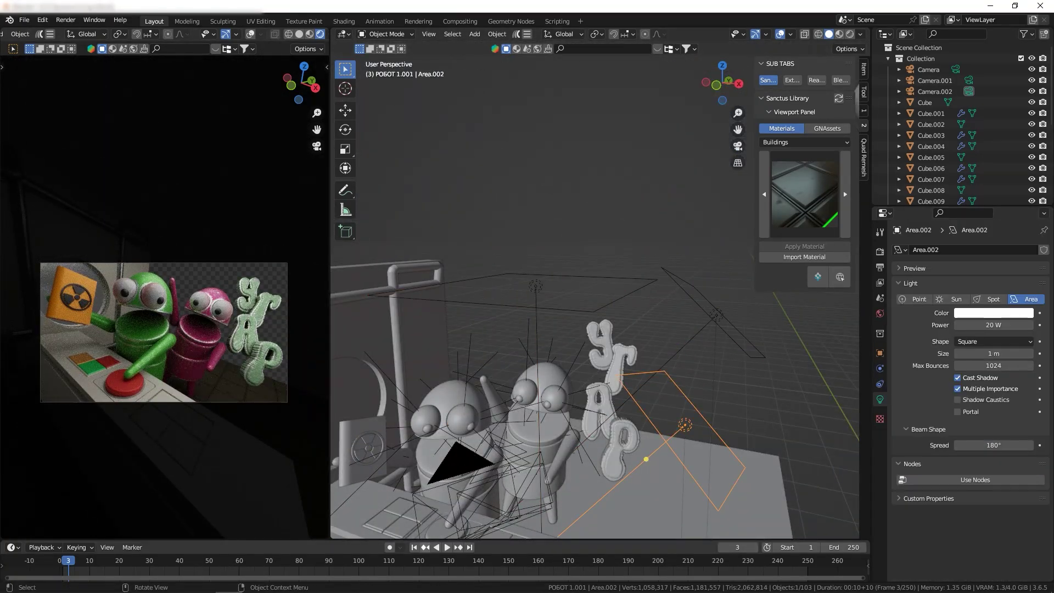
pyautogui.scroll(3, 599, 363)
# - Select the green letters and lift them slightly higher along Z
pyautogui.click(599, 363)
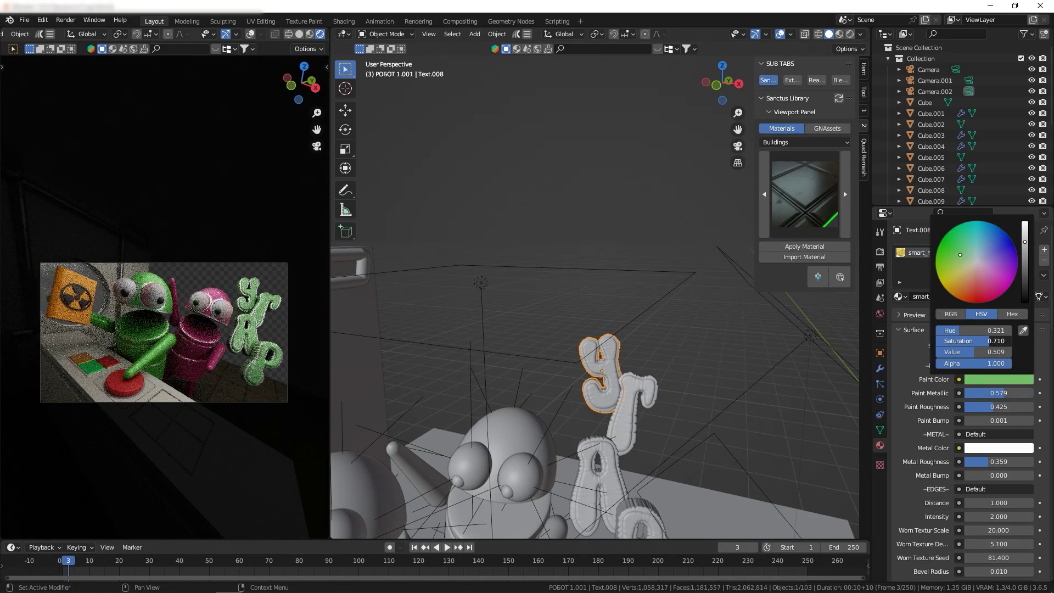
pyautogui.moveTo(596, 297); pyautogui.dragTo(549, 330, button='middle')
pyautogui.scroll(5, 550, 329)
pyautogui.click(535, 400)
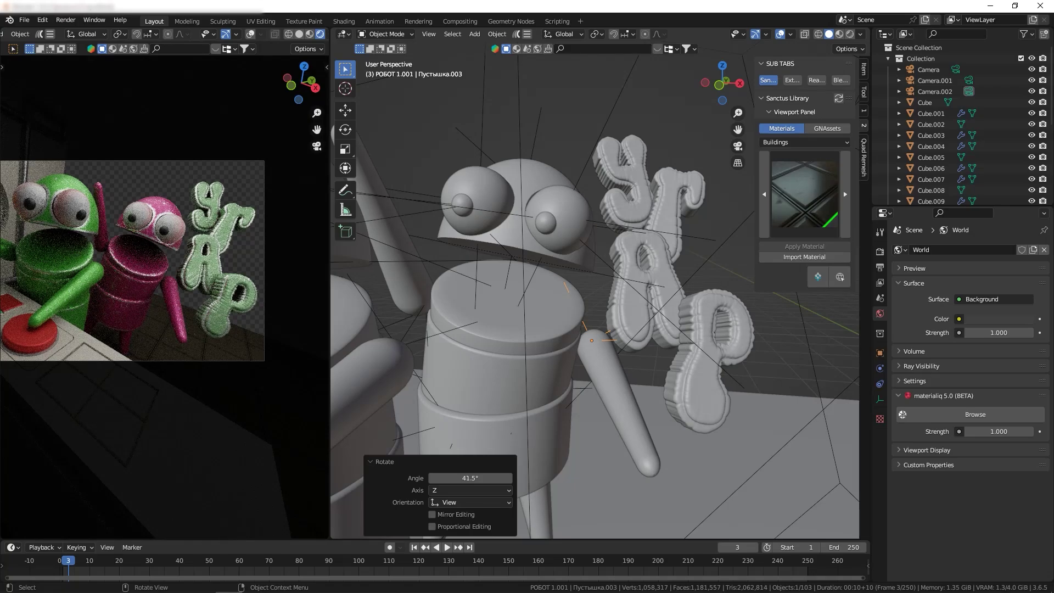
pyautogui.press('g')
pyautogui.press('z')
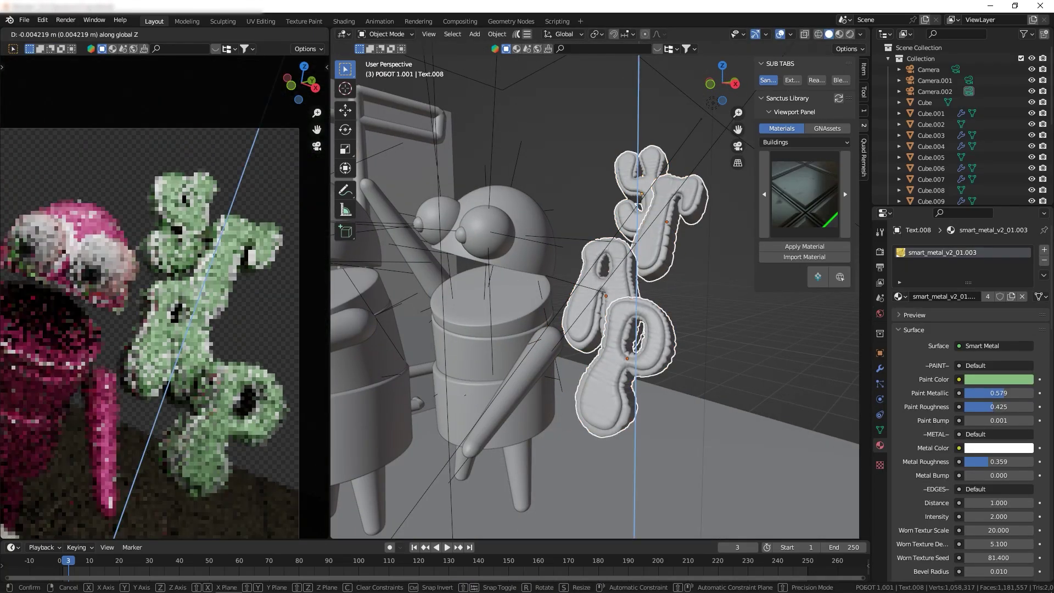
pyautogui.press('Return')
pyautogui.press('g')
pyautogui.press('x')
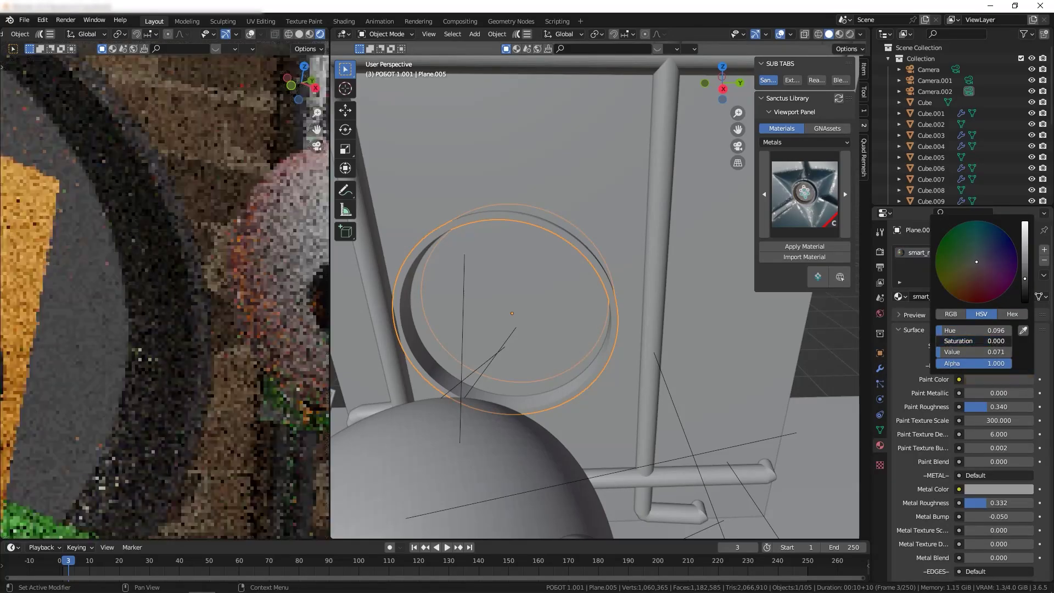
# - Centre the pipe collar's origin on its geometry and fit it on the vertical pipe
pyautogui.keyDown('shift'); pyautogui.click(656, 274); pyautogui.keyUp('shift')
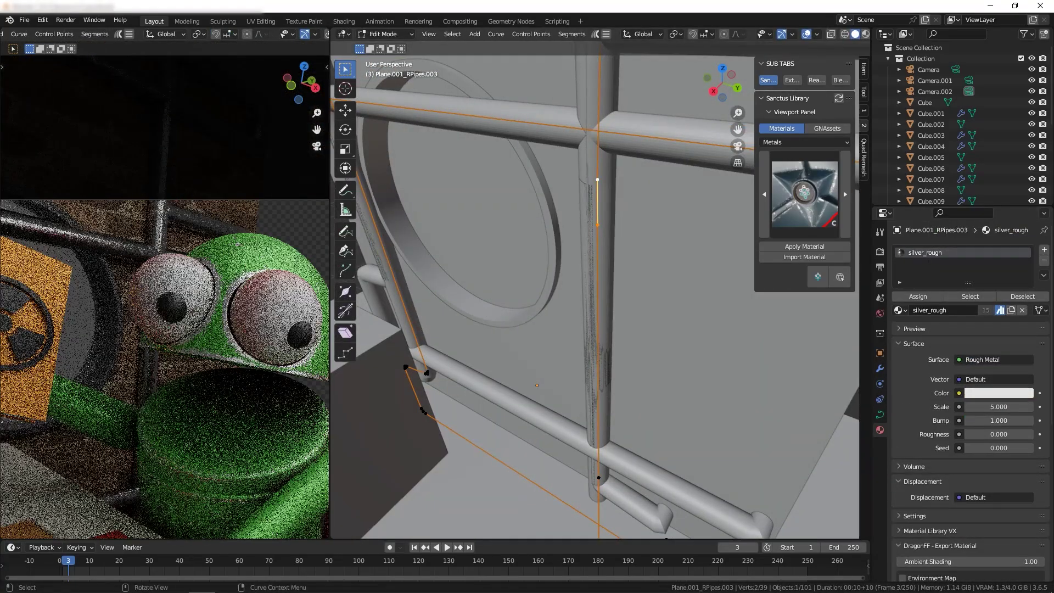
pyautogui.hotkey('ctrl', 'alt', 'shift', 'c')
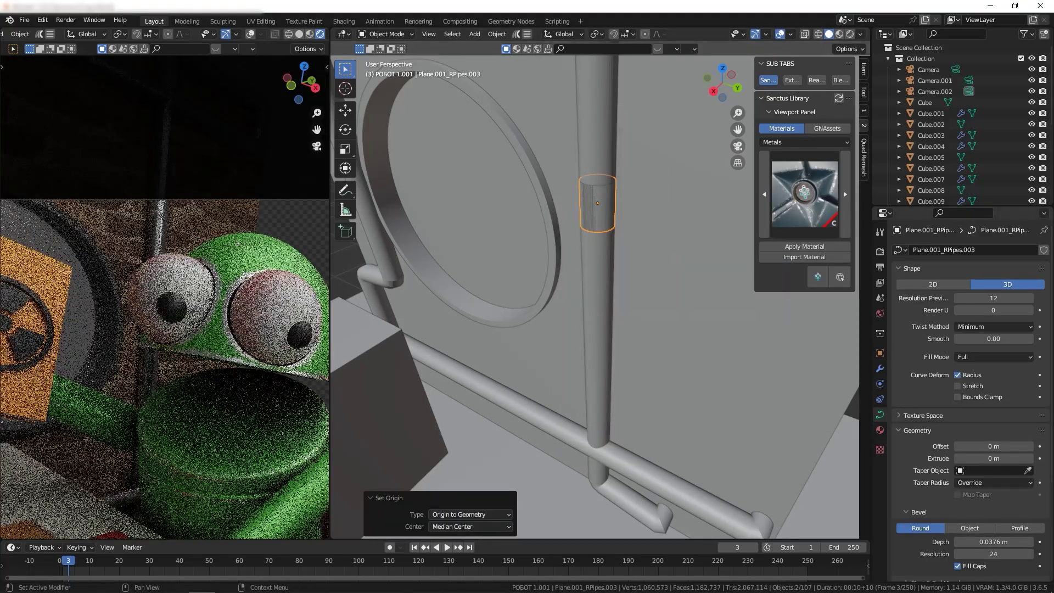
pyautogui.press('Return')
pyautogui.press('KP_Decimal')
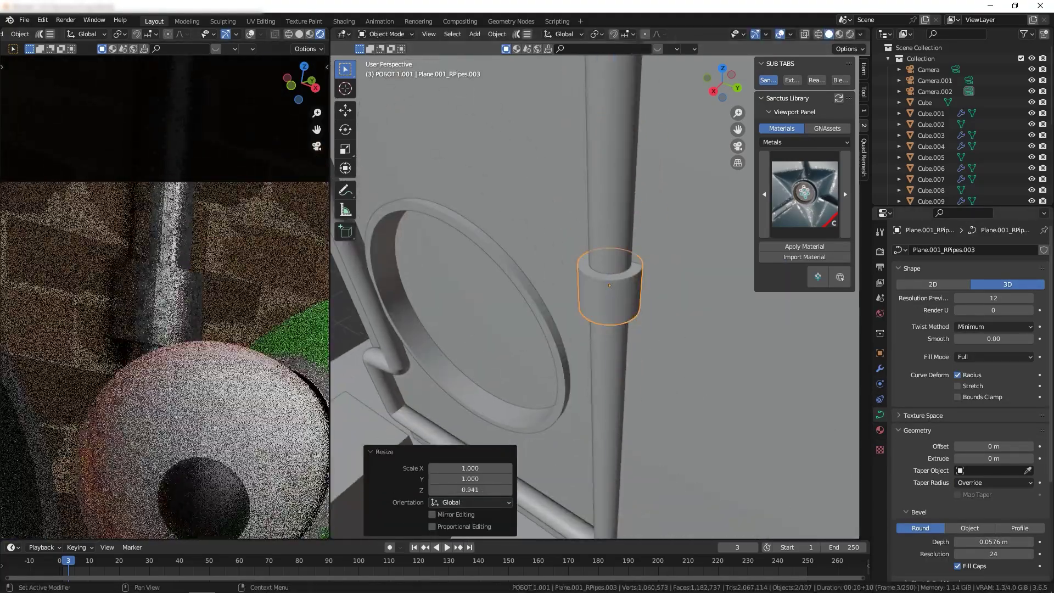
pyautogui.press('Return')
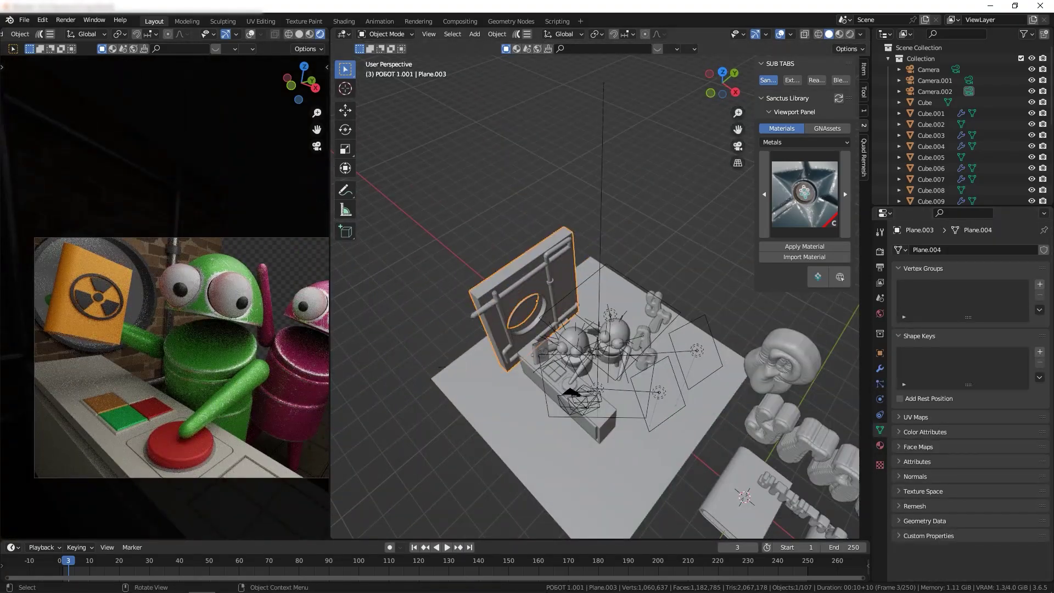
# - In top view, duplicate the flat plane, shift the copy aside and angle it
pyautogui.press('KP_Decimal')
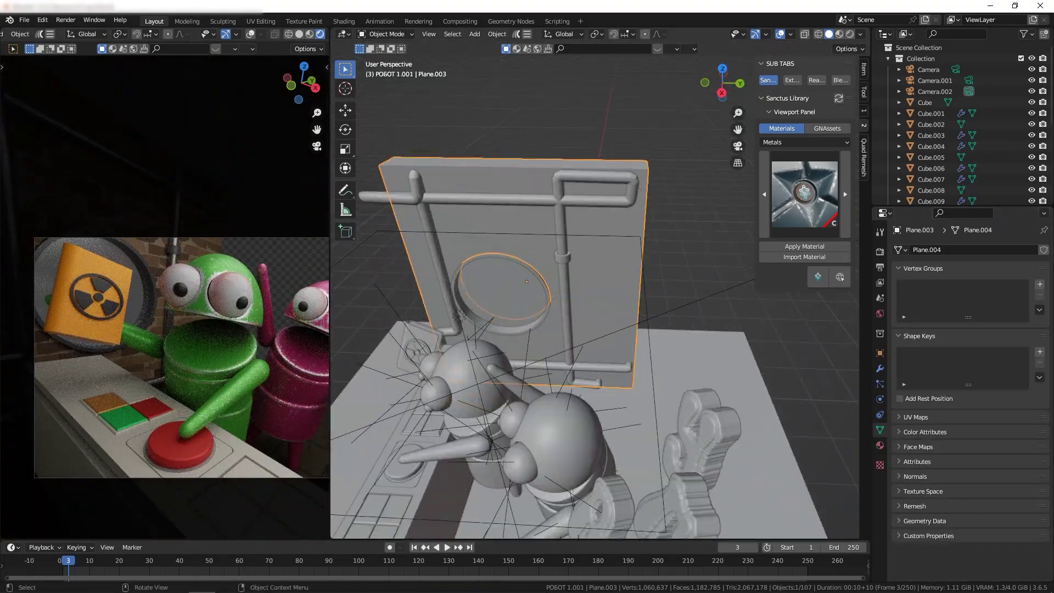
pyautogui.press('KP_7')
pyautogui.hotkey('shift', 'd')
pyautogui.press('Return')
pyautogui.press('r')
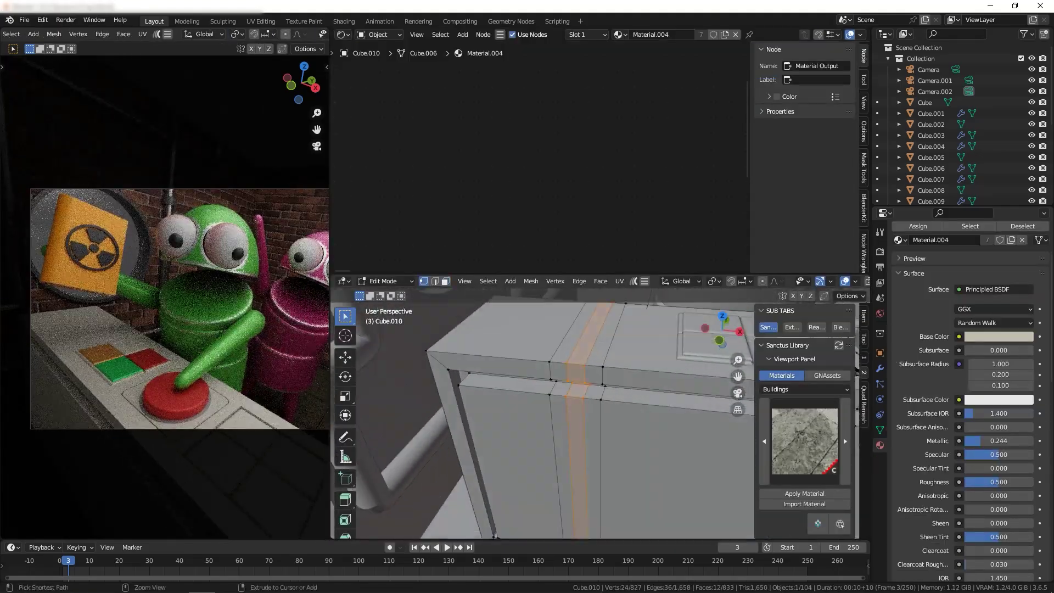
# - Add an inset face on control panel Cube.010 and extrude it along its normal
pyautogui.click(620, 379)
pyautogui.moveTo(619, 379)
pyautogui.mouseDown(button='middle')
pyautogui.moveTo(604, 352)
pyautogui.moveTo(549, 384)
pyautogui.mouseUp(button='middle')
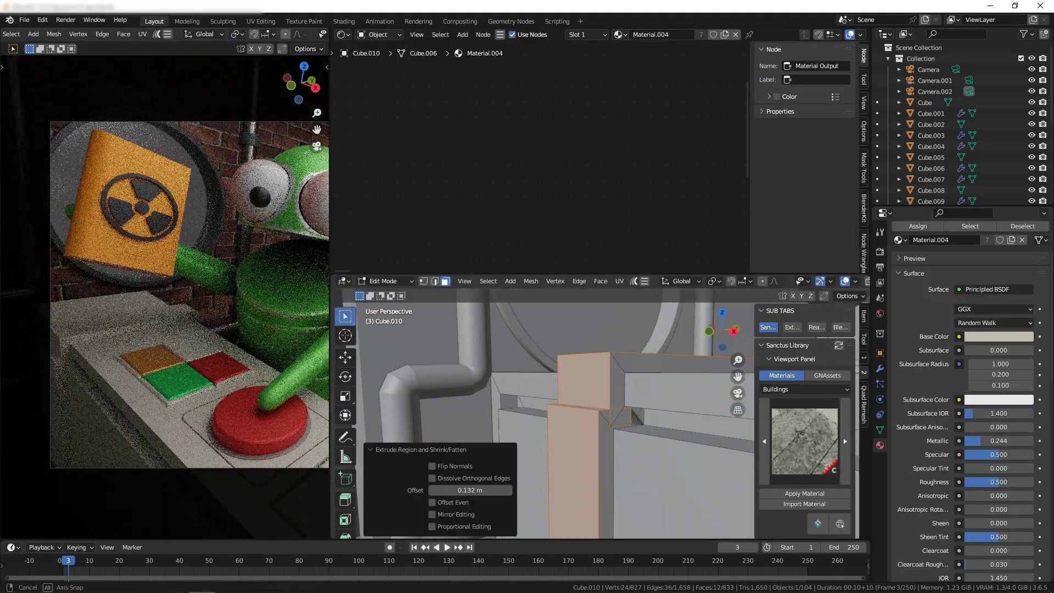
pyautogui.rightClick(516, 302)
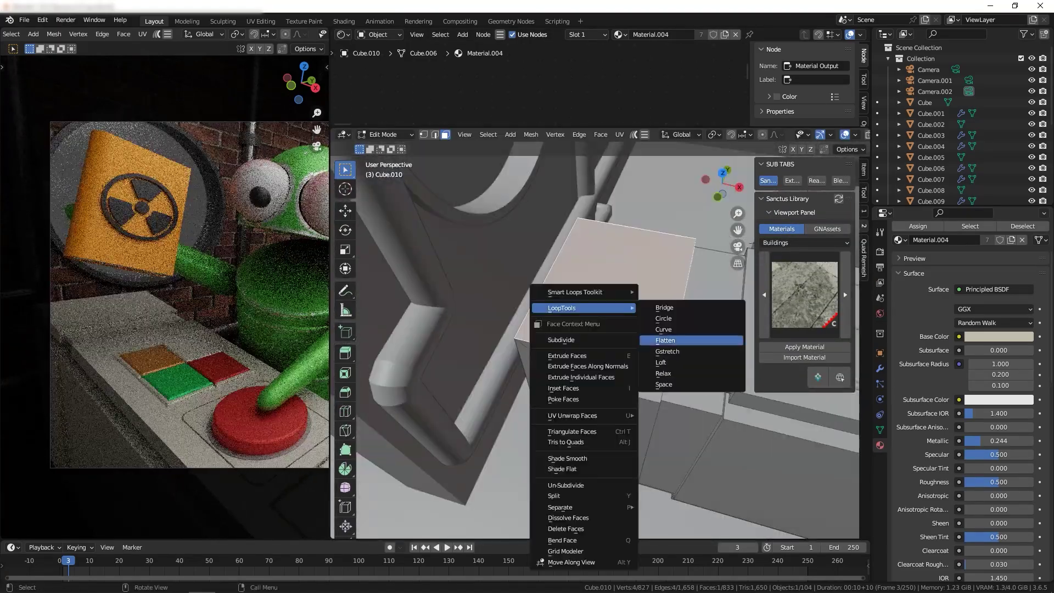
pyautogui.click(529, 316)
pyautogui.press('e')
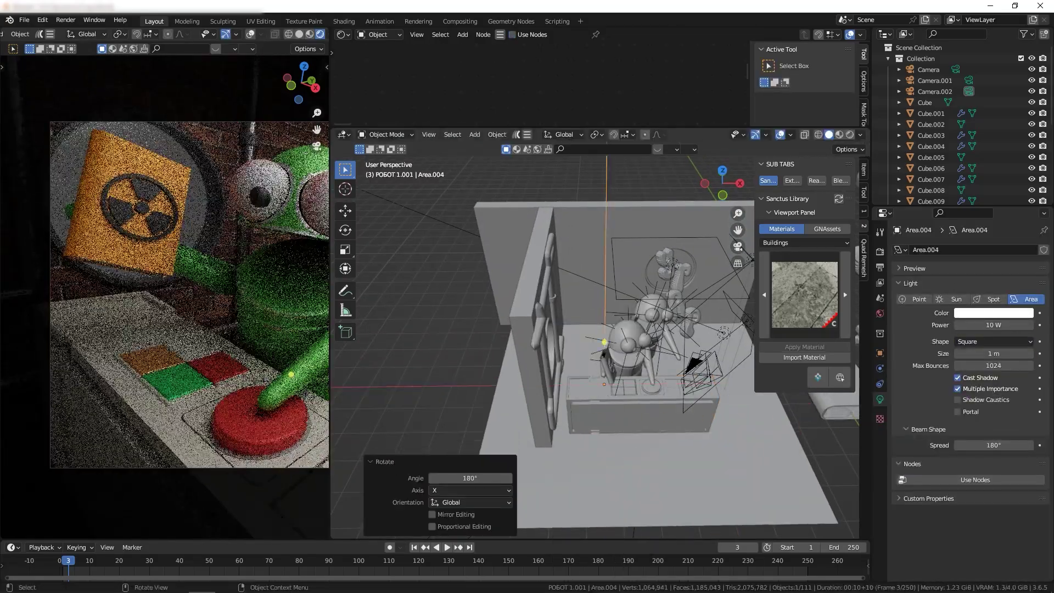
# - Move the area light along Y and rotate it about the X axis
pyautogui.press('KP_Decimal')
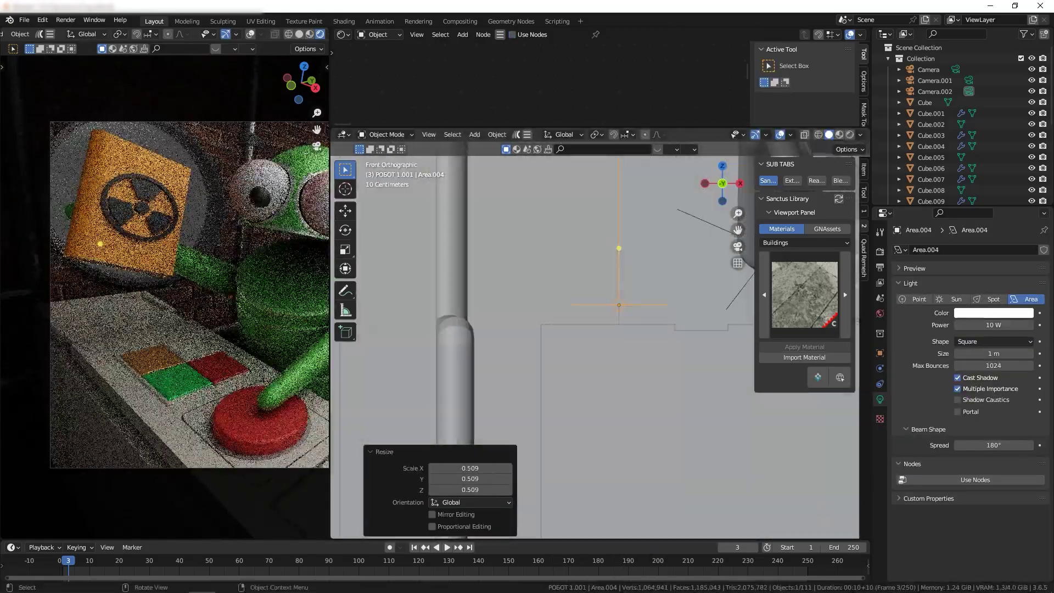
pyautogui.press('g')
pyautogui.press('y')
pyautogui.click(667, 393)
pyautogui.moveTo(667, 393); pyautogui.dragTo(631, 341, button='middle')
pyautogui.press('r')
pyautogui.press('x')
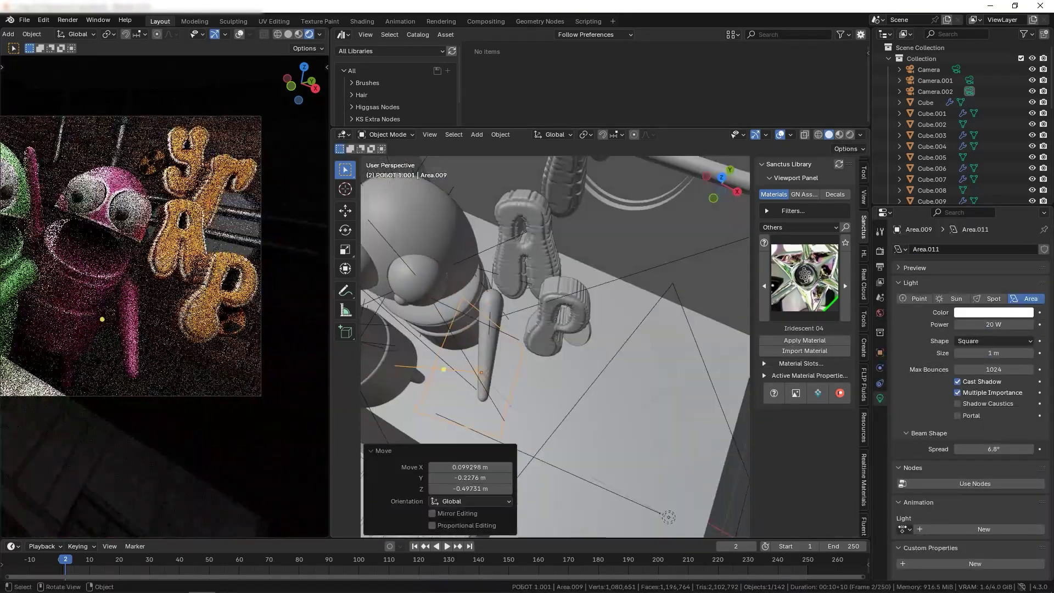
# - Delete the stray object, set the area light Spread to 27.6°, and save the scene
pyautogui.press('Delete')
pyautogui.moveTo(994, 449); pyautogui.dragTo(1022, 449)
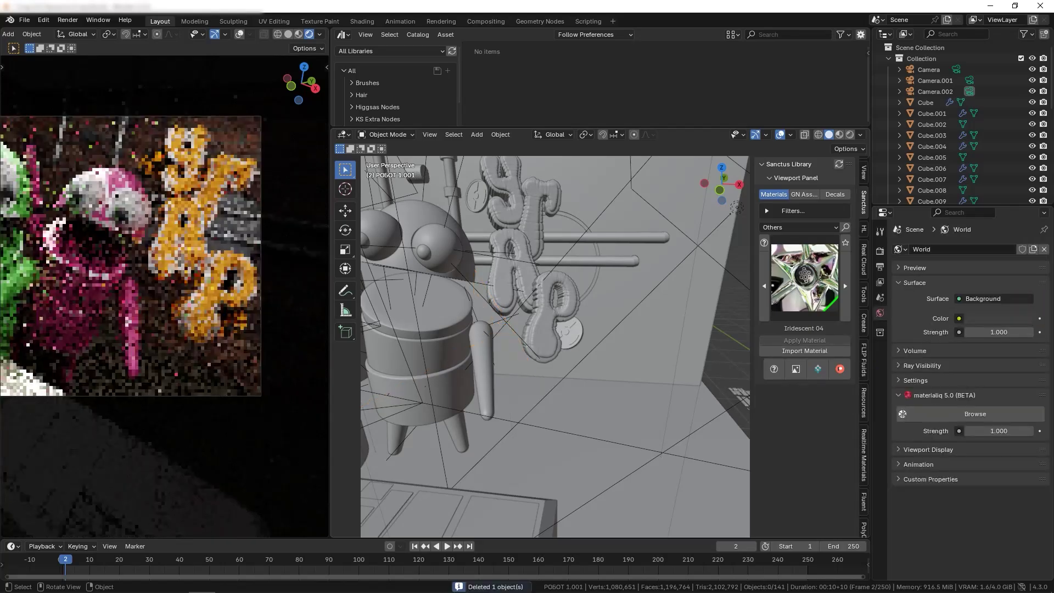
pyautogui.hotkey('ctrl', 's')
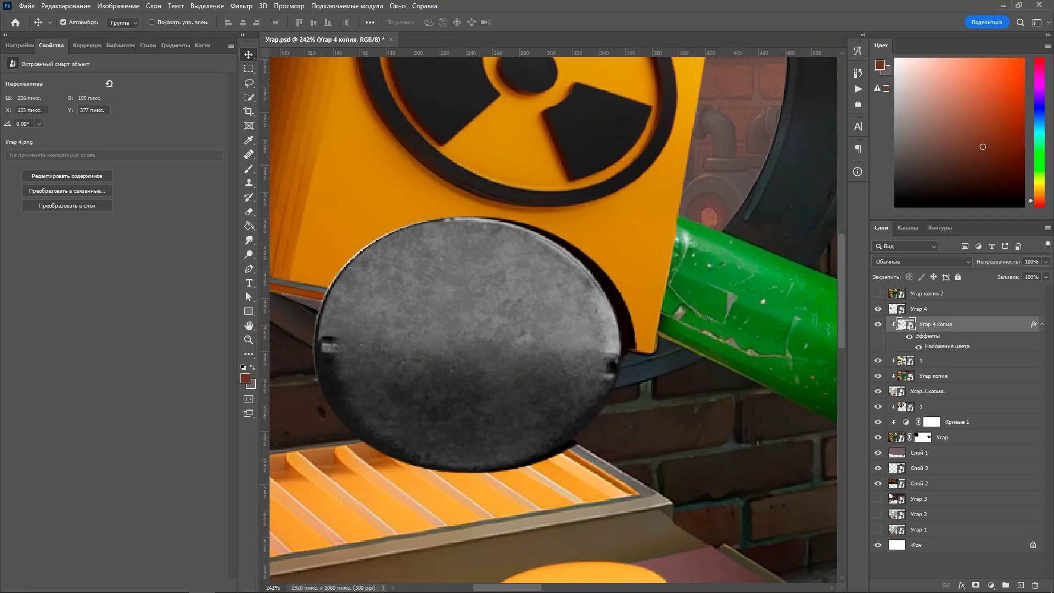
# - Nudge the grey disc left and down, then add a red Linear Dodge inner shadow
pyautogui.press('Left')
pyautogui.press('Down')
pyautogui.press('Down')
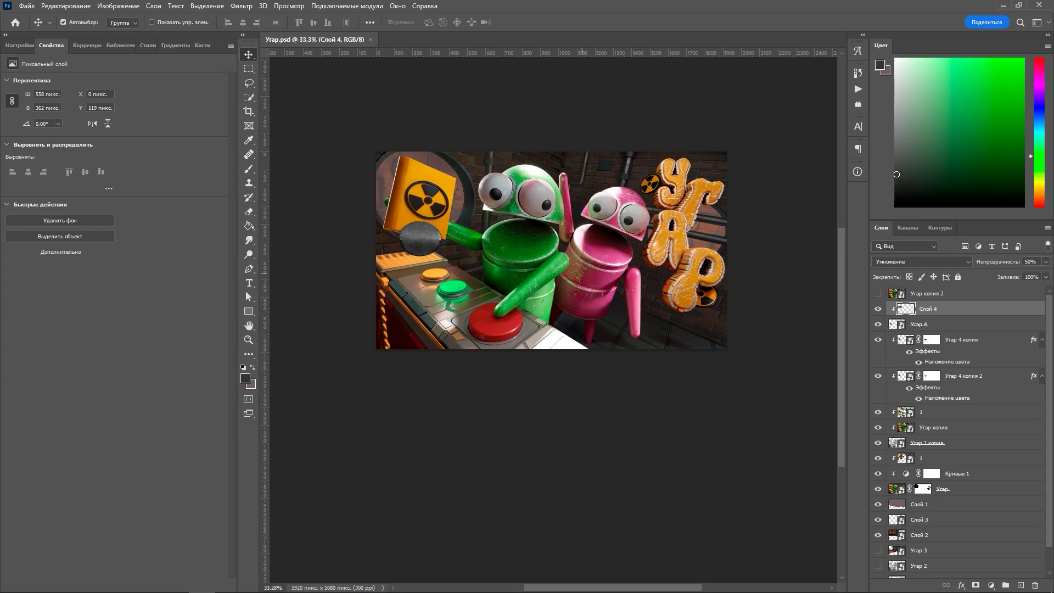
pyautogui.keyDown('alt'); pyautogui.scroll(3, 406, 229); pyautogui.keyUp('alt')
pyautogui.keyDown('alt'); pyautogui.scroll(3, 405, 229); pyautogui.keyUp('alt')
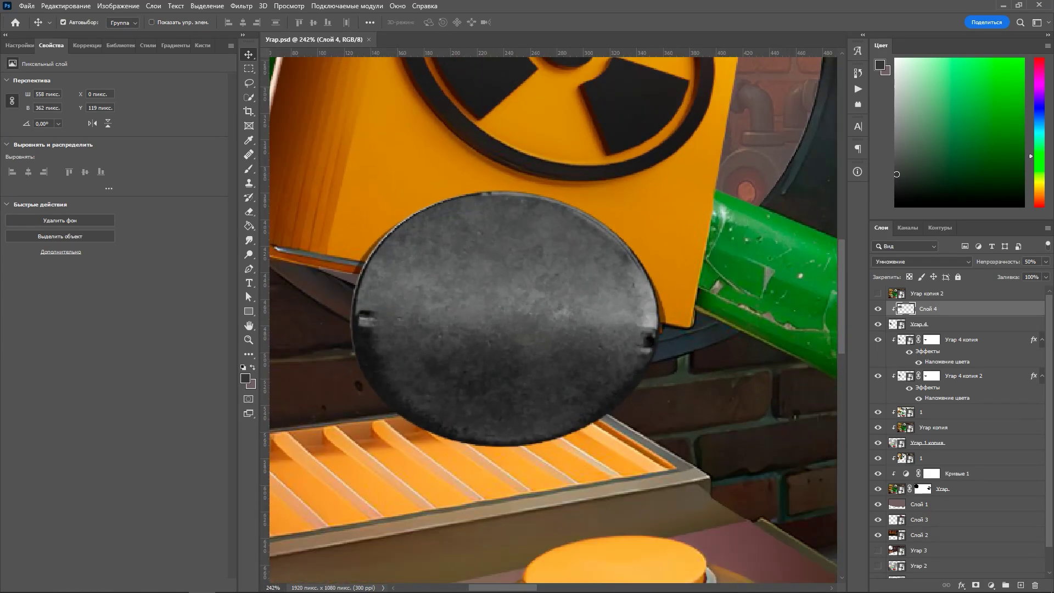
pyautogui.hotkey('alt', '[')
pyautogui.hotkey('ctrl', '+')
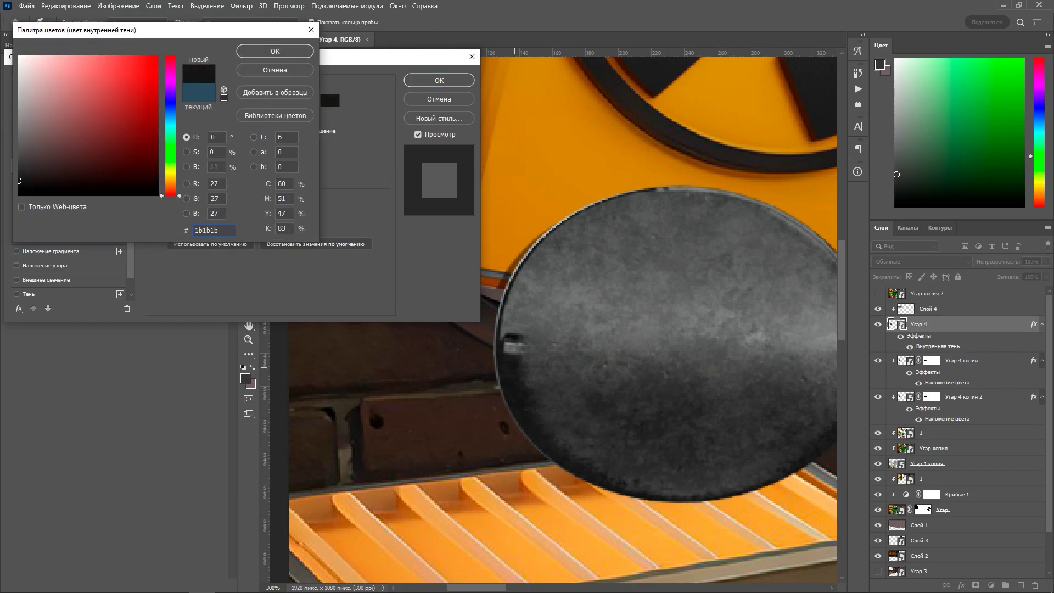
pyautogui.press('Return')
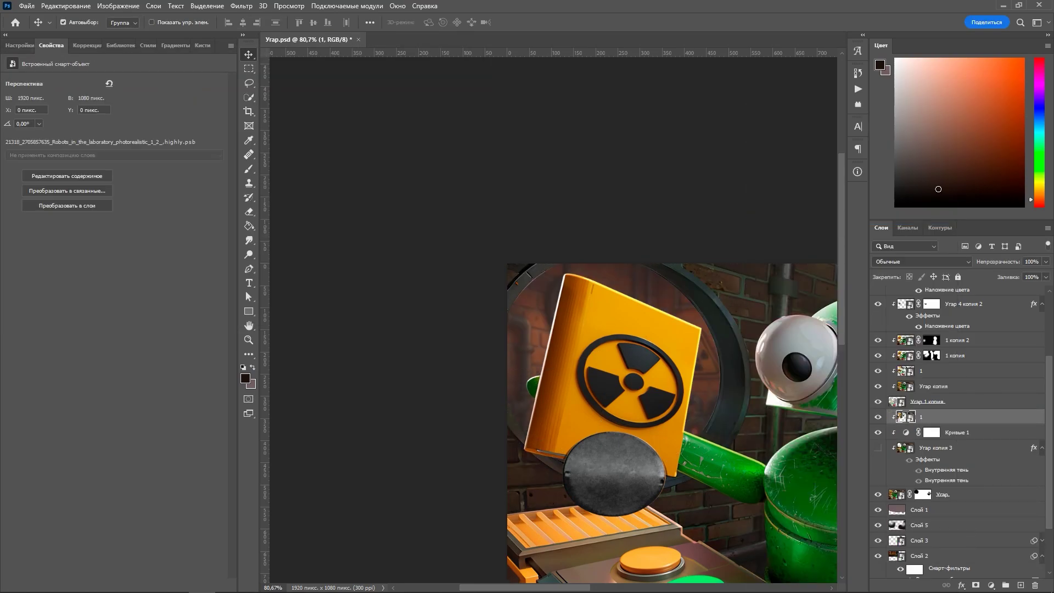
# - Add a layer mask, paint it in white, and add a clipped Curves adjustment
pyautogui.rightClick(965, 494)
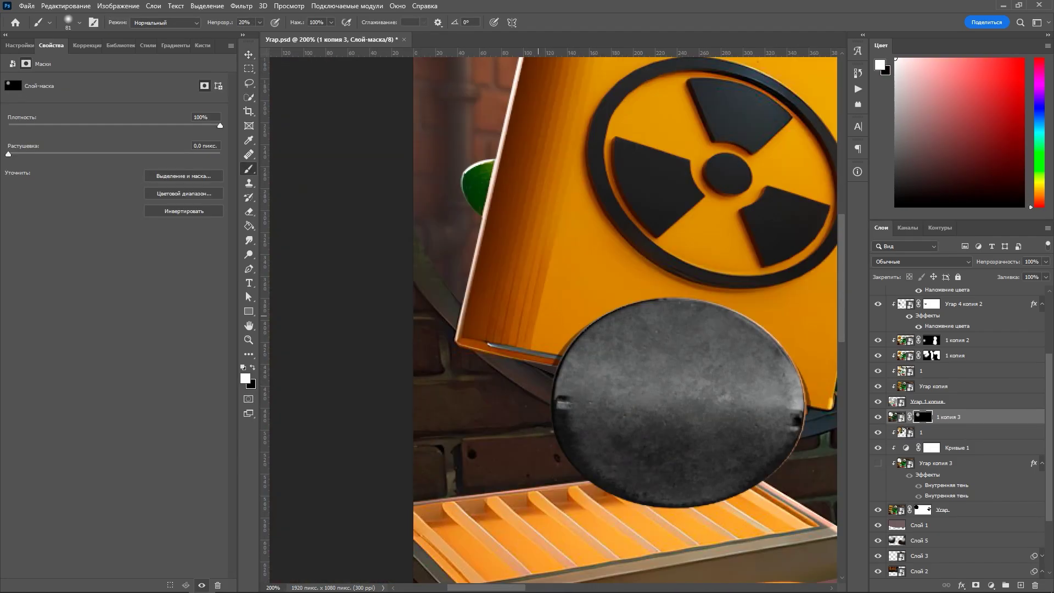
pyautogui.press('x')
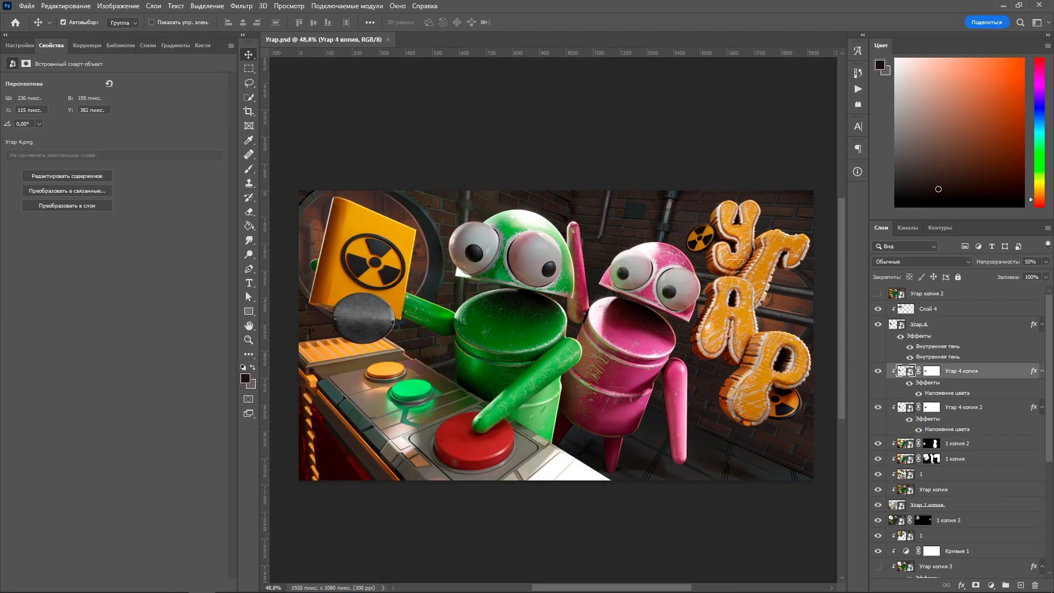
pyautogui.hotkey('ctrl', 'm')
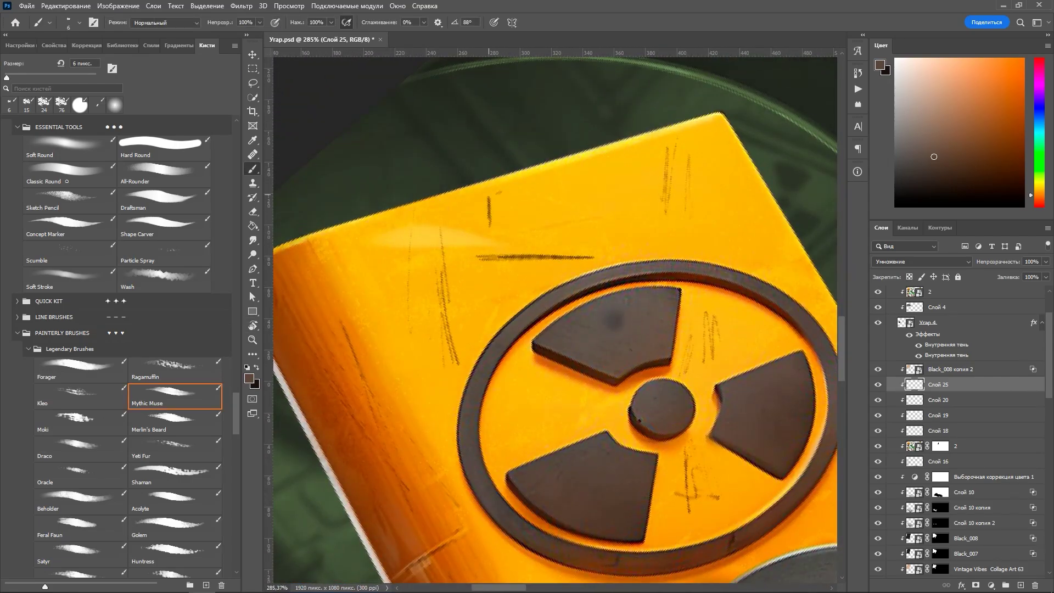
# - Set the Curves 4 layer to Screen blend mode to brighten the red button
pyautogui.click(175, 395)
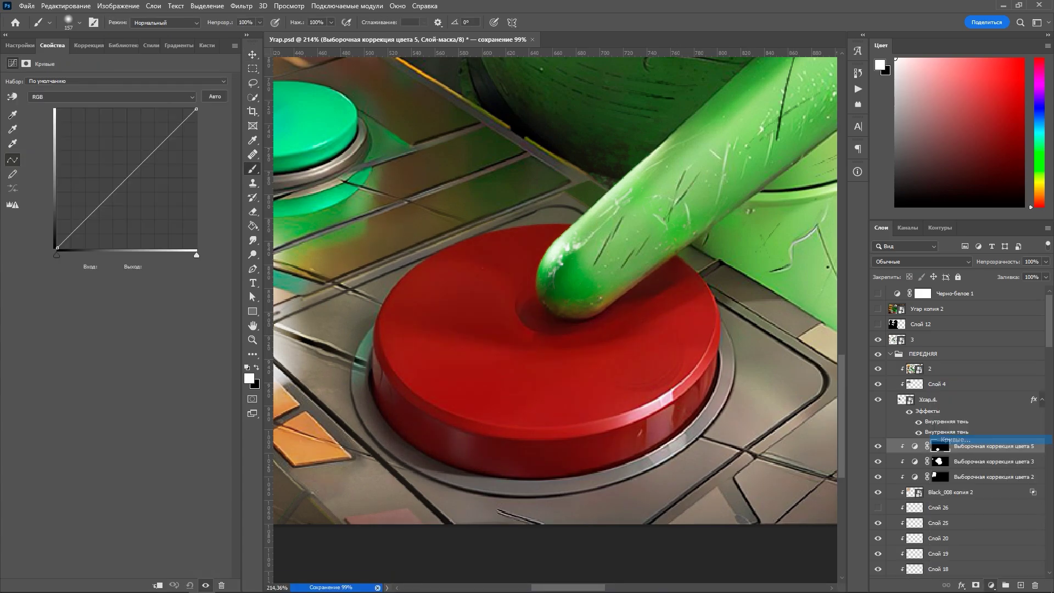
pyautogui.press('Up')
pyautogui.press('Up')
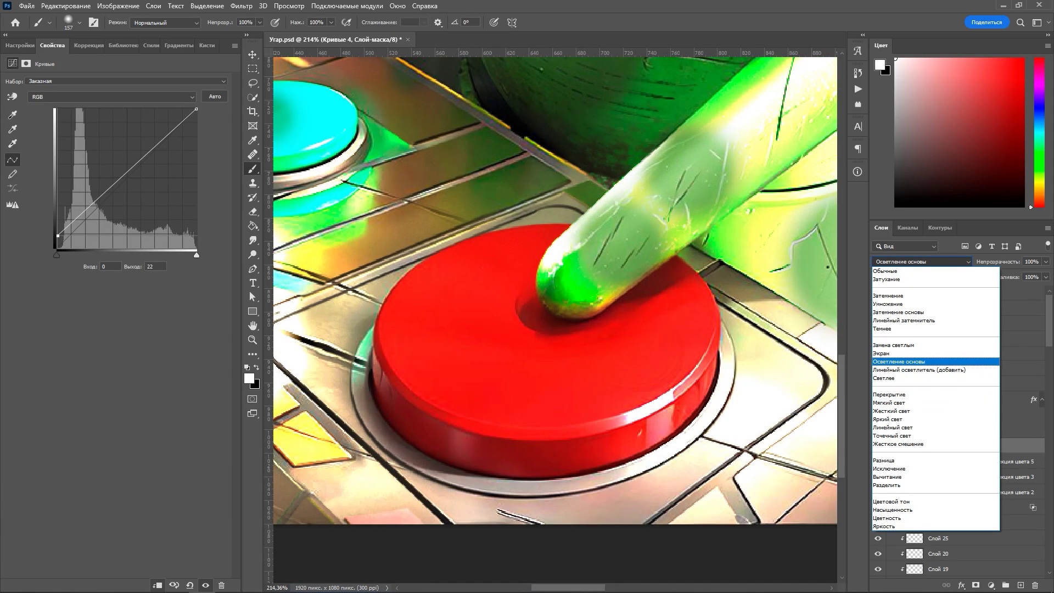
pyautogui.press('Up')
pyautogui.press('Return')
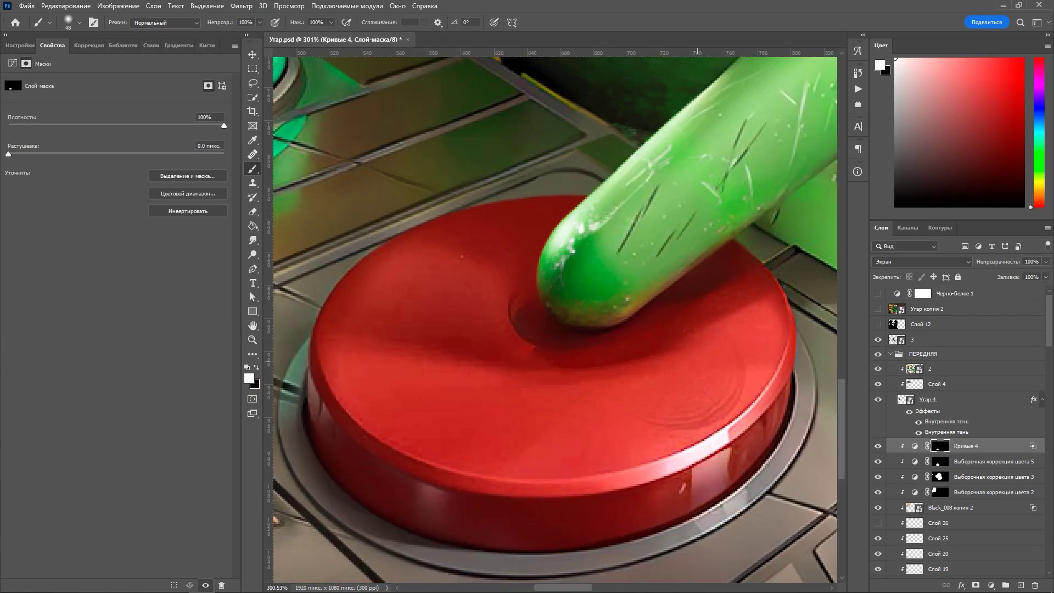
# - Save Угар.psd and zoom out to view the whole finished thumbnail
pyautogui.press('x')
pyautogui.press('v')
pyautogui.hotkey('ctrl', 's')
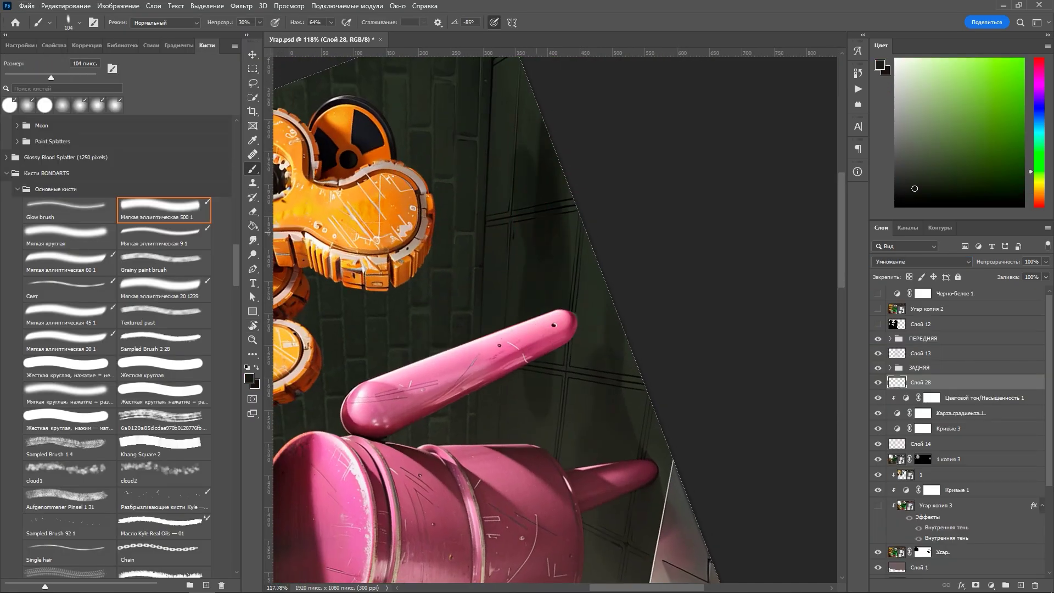
pyautogui.hotkey('ctrl', 's')
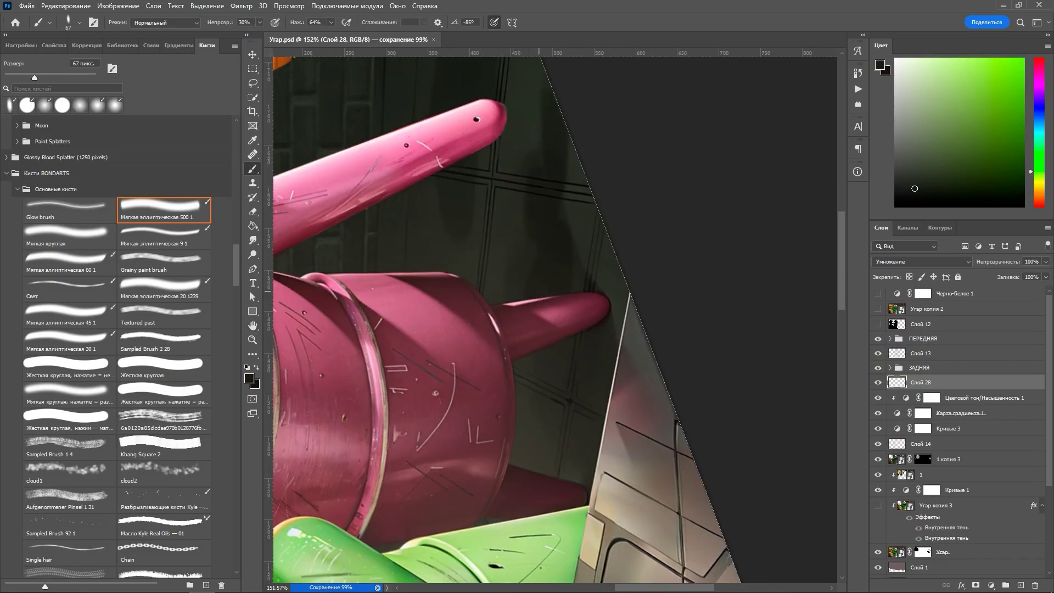
pyautogui.hotkey('ctrl', '0')
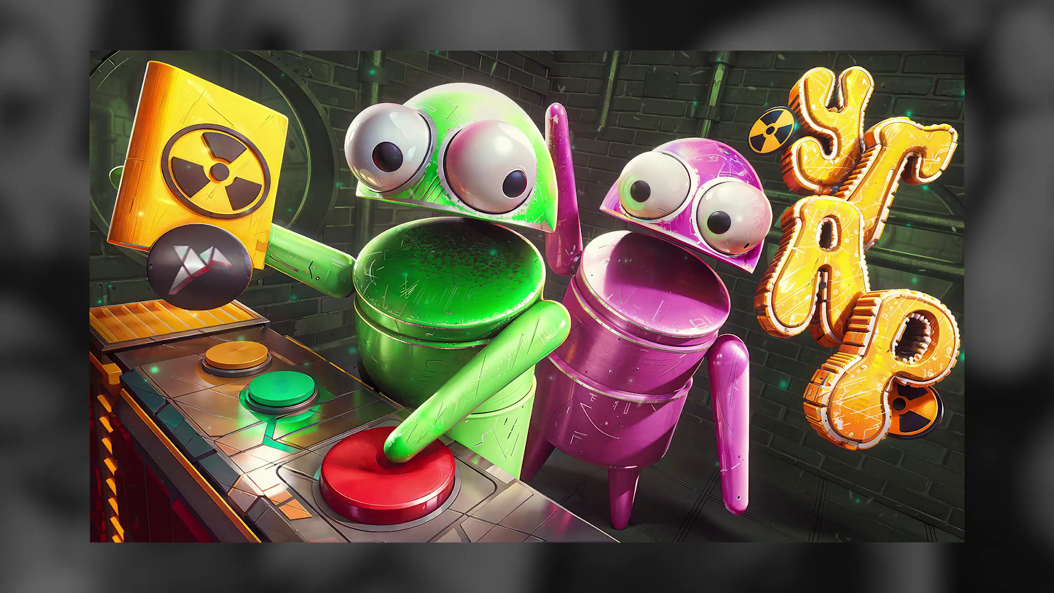